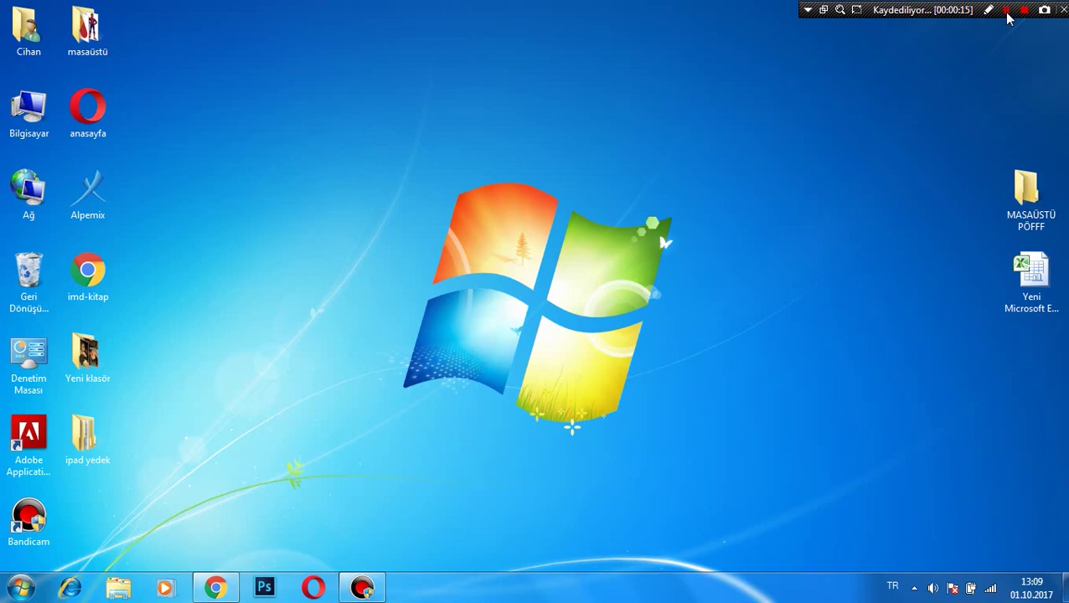
# Open the new workbook and enter SIRA NO as the first header in A2.
pyautogui.click(1023, 310)
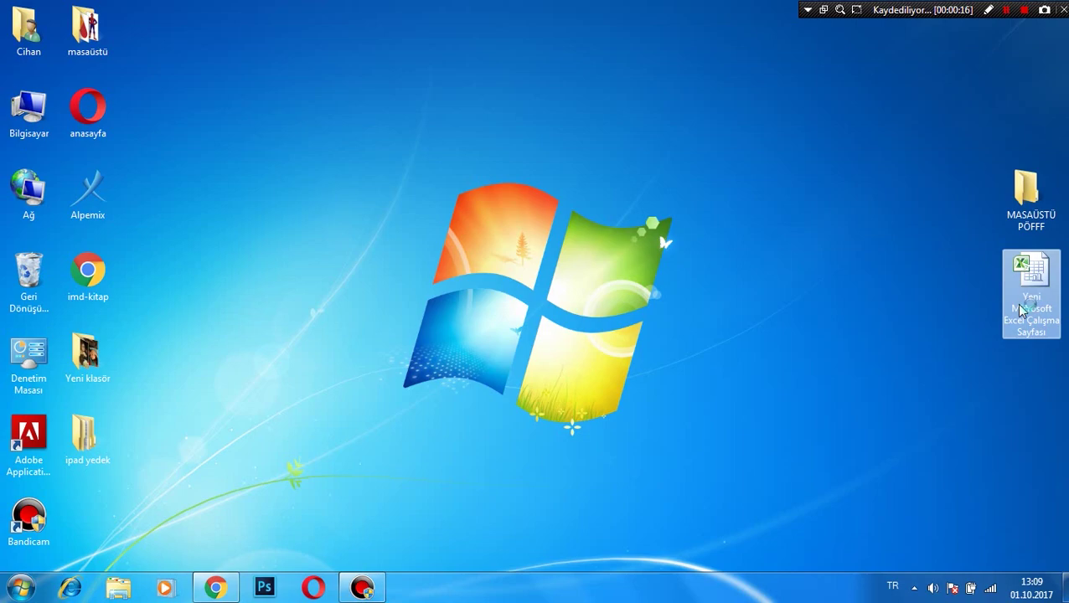
pyautogui.doubleClick(1058, 326)
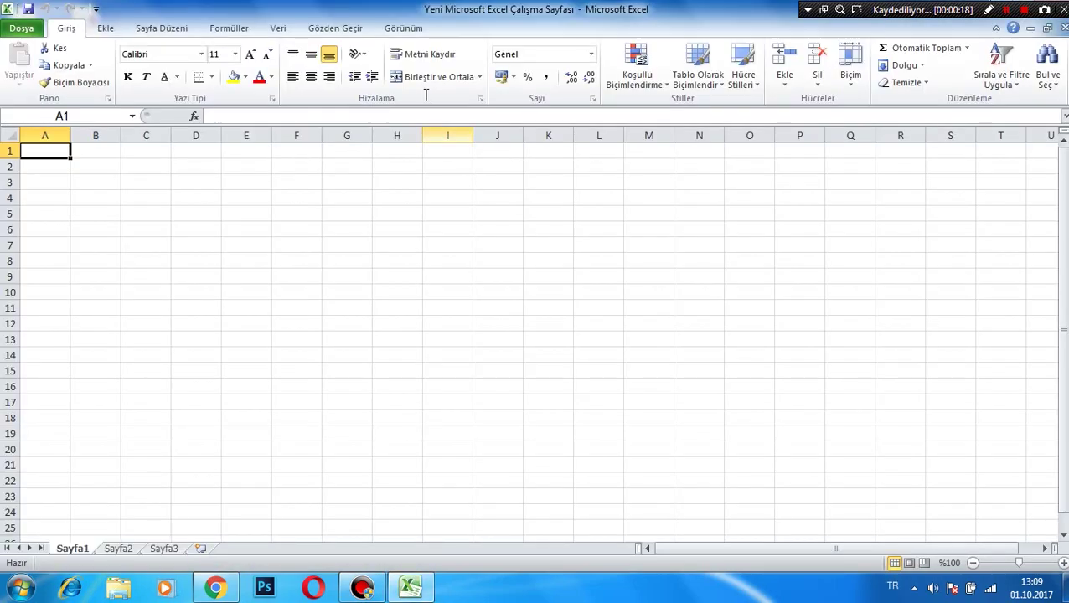
pyautogui.click(46, 176)
pyautogui.click(37, 164)
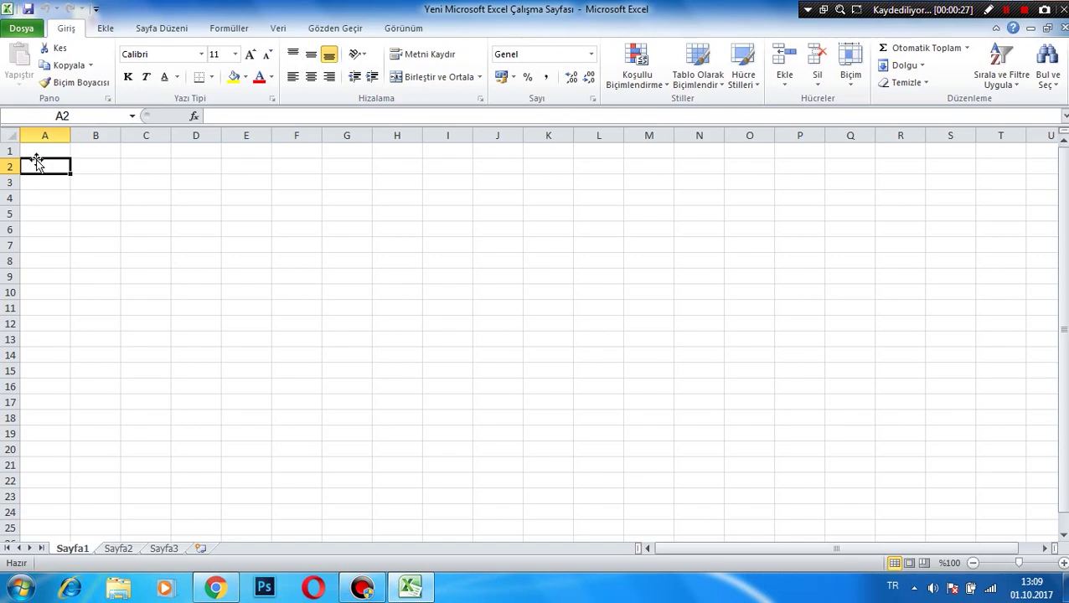
pyautogui.write('SIRA')
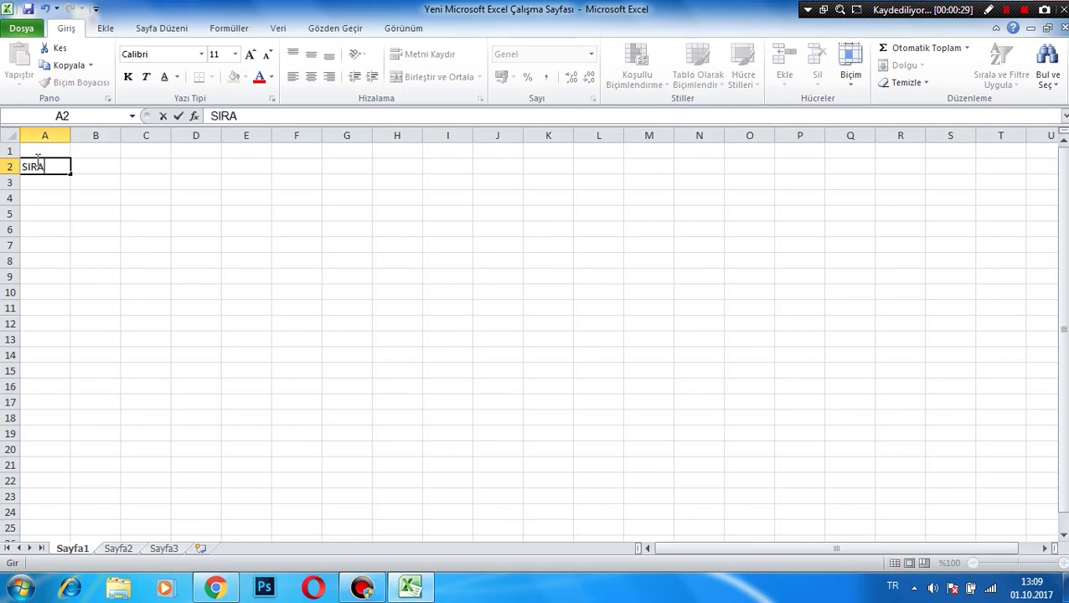
pyautogui.write(' NO')
pyautogui.click(101, 167)
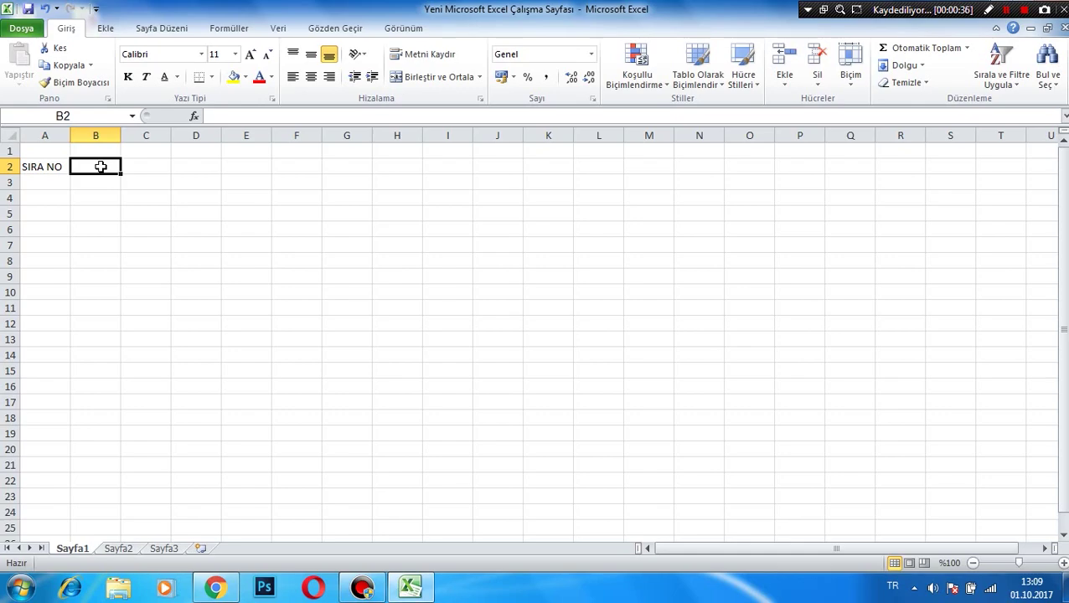
# Enter the headers ÇEK TÜRÜ in B2 and GELDİĞİ BANKA in C2.
pyautogui.write('ÇE')
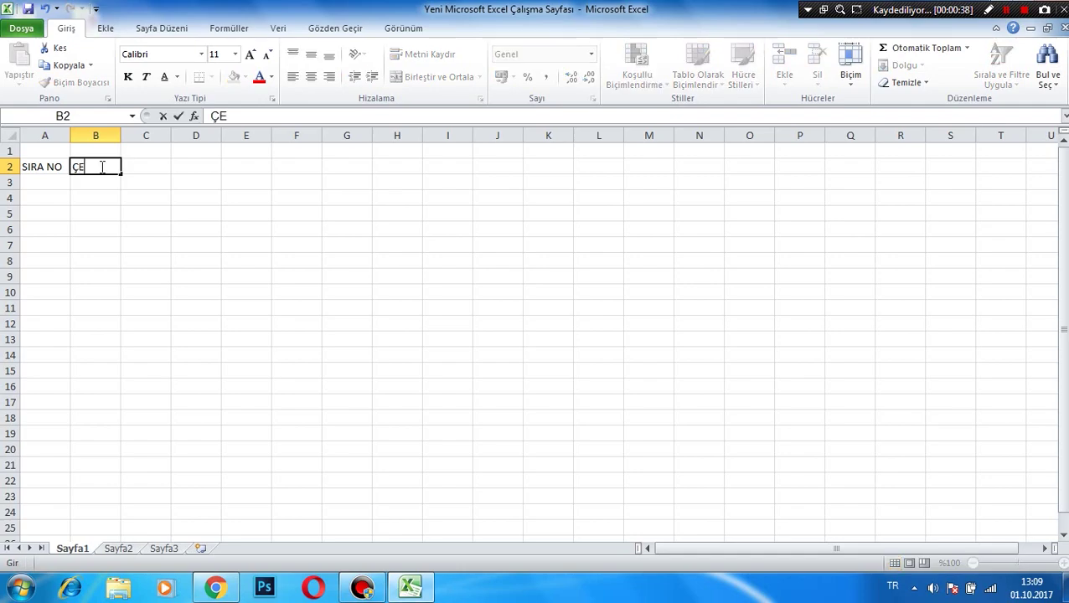
pyautogui.write('L')
pyautogui.press('BackSpace')
pyautogui.write('K TÜRÜ')
pyautogui.press('Tab')
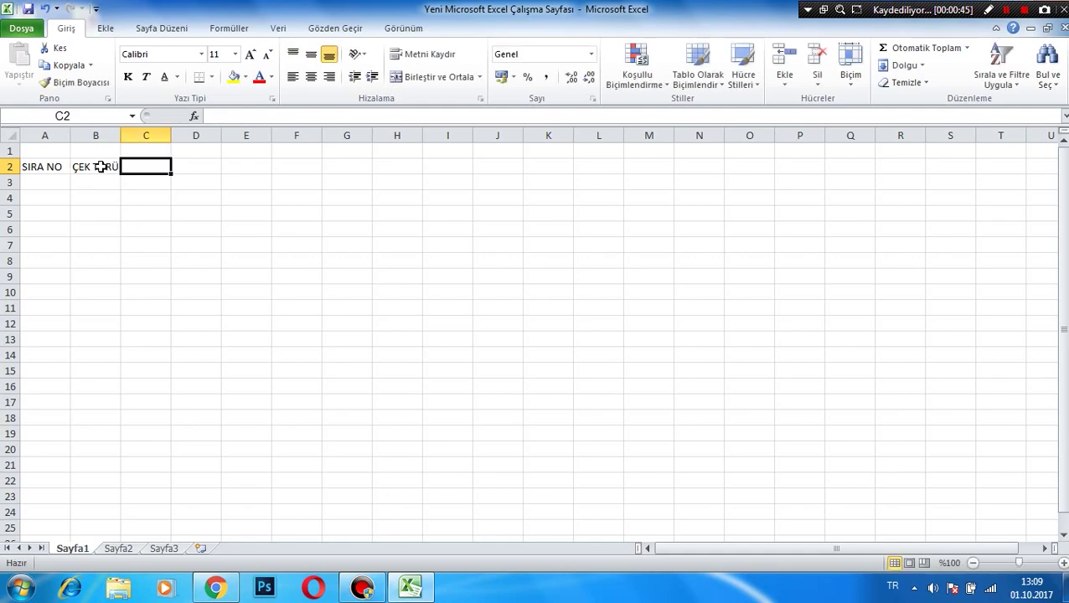
pyautogui.write('GELDİĞİ BANKA')
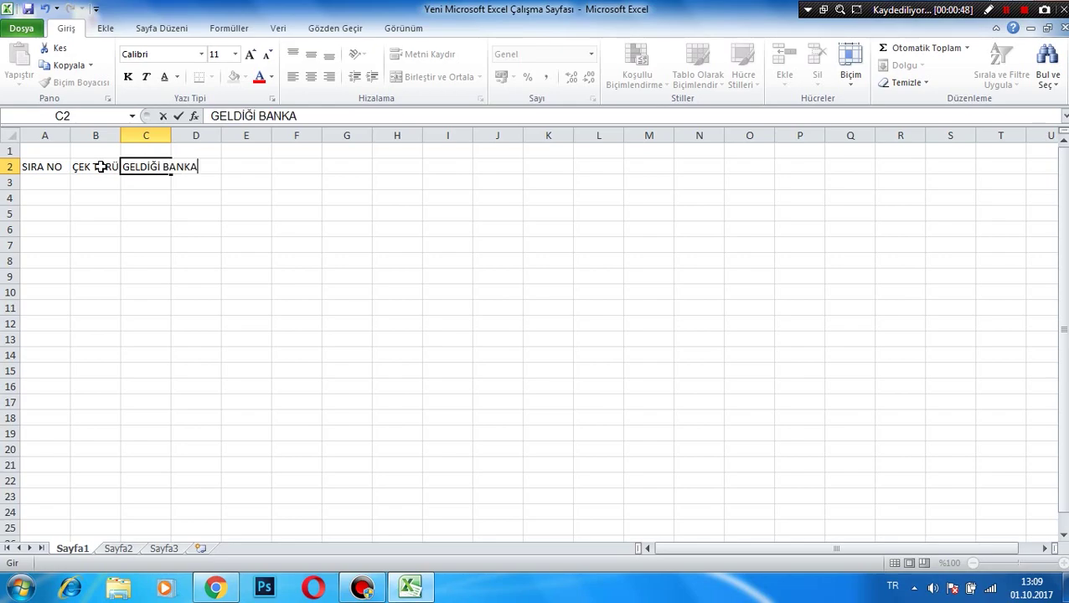
pyautogui.press('Tab')
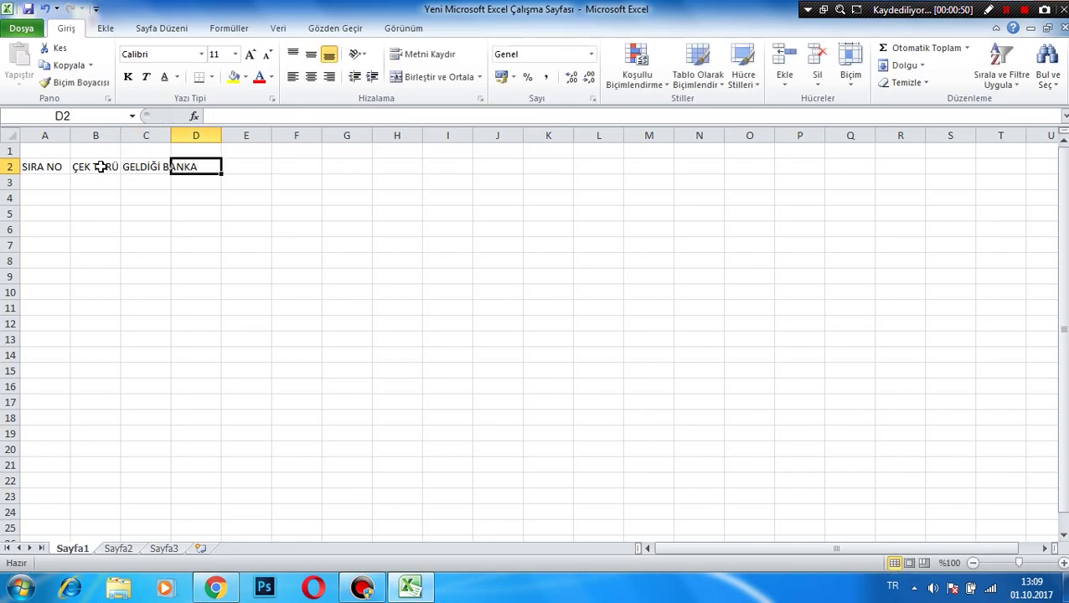
# Enter the headers ÇEK NO, KENDİ ÇEKİ and EVRAK SAHİBİ in D2 to F2.
pyautogui.write('ÇEK NO')
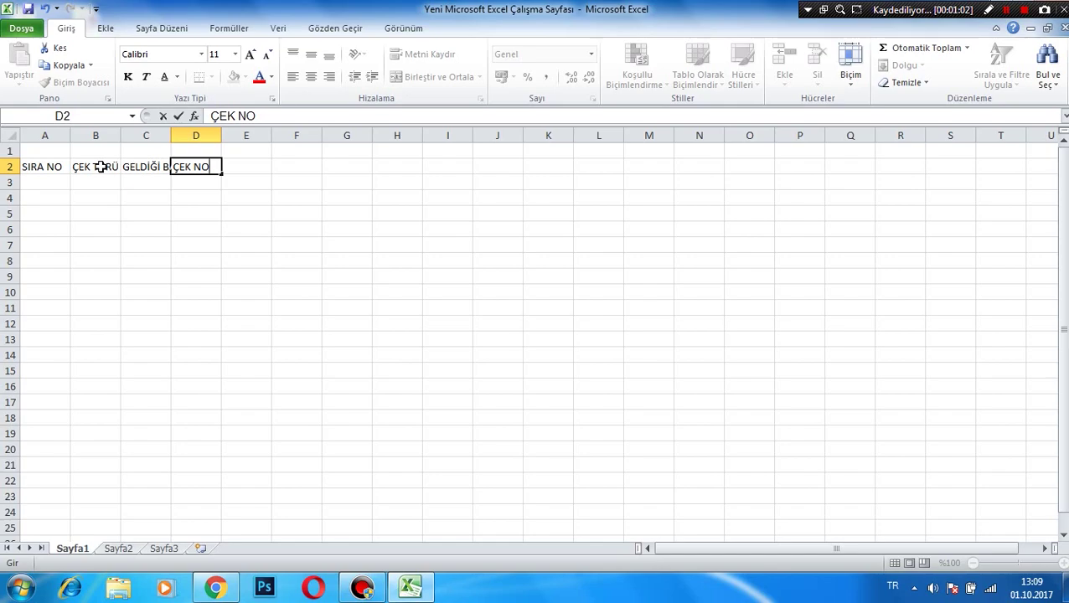
pyautogui.press('Tab')
pyautogui.write('KENDİ ÇEKİ')
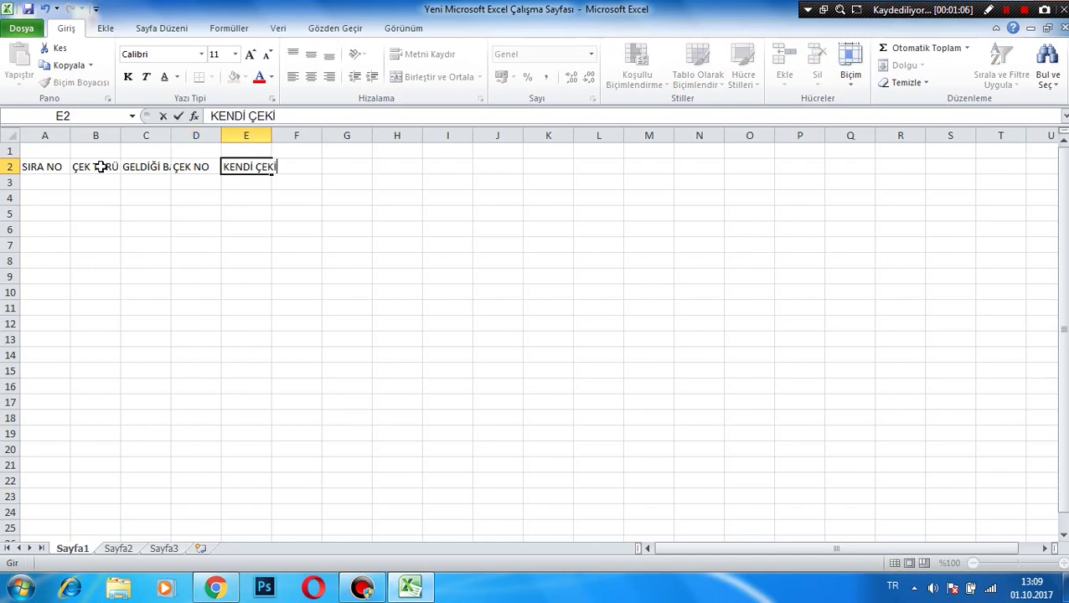
pyautogui.press('Tab')
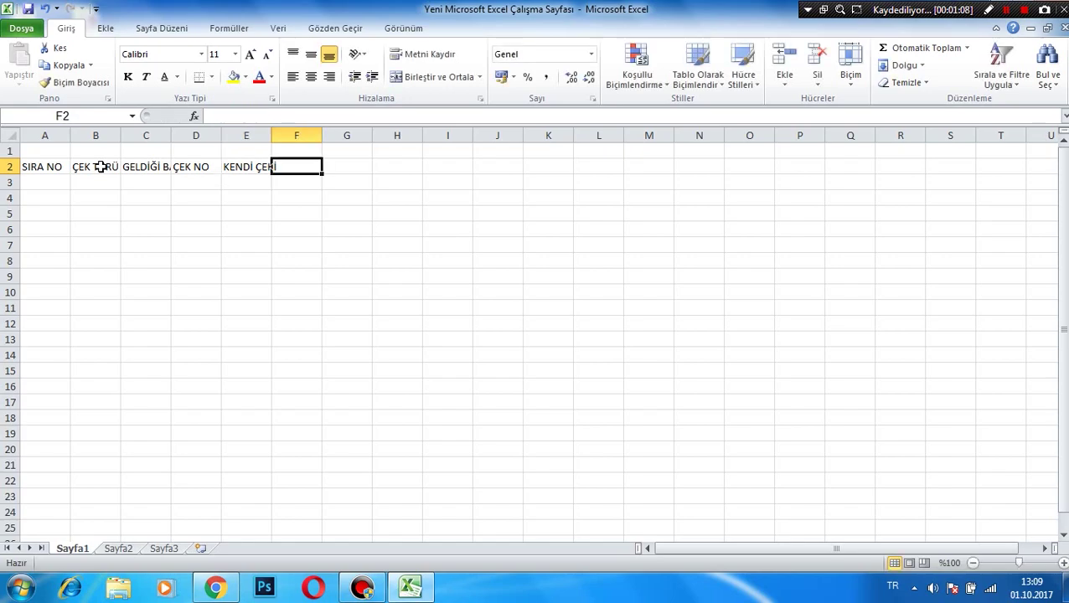
pyautogui.write('EVRAK SAHİBİ')
# Commit EVRAK SAHİBİ, enter TUTAR in G2, and dismiss the Windows colour-scheme prompt.
pyautogui.press('Tab')
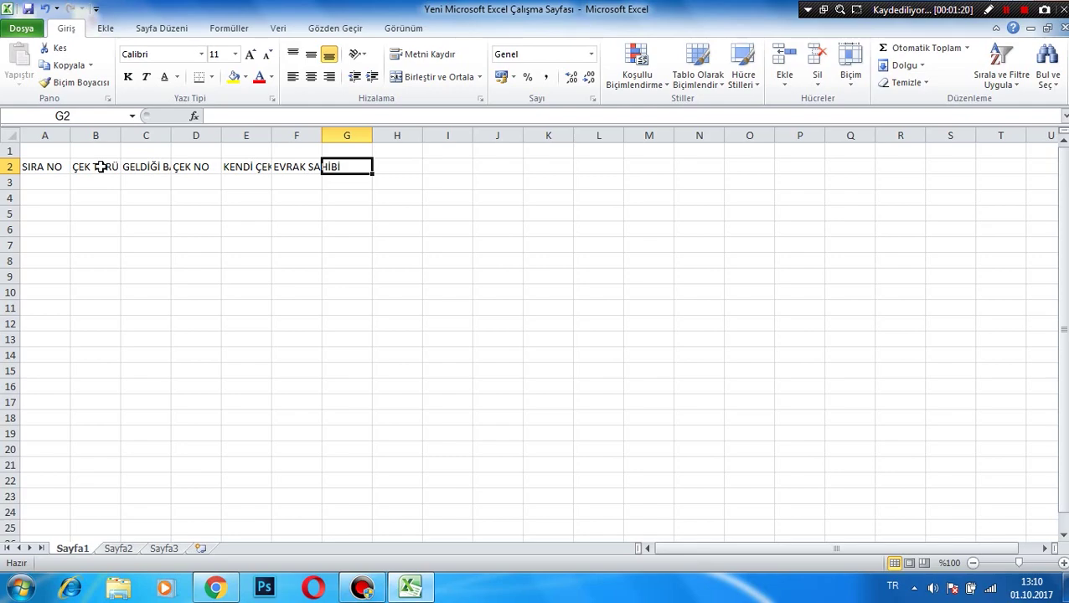
pyautogui.press('Tab')
pyautogui.press('Left')
pyautogui.write('TUTAR')
pyautogui.press('Tab')
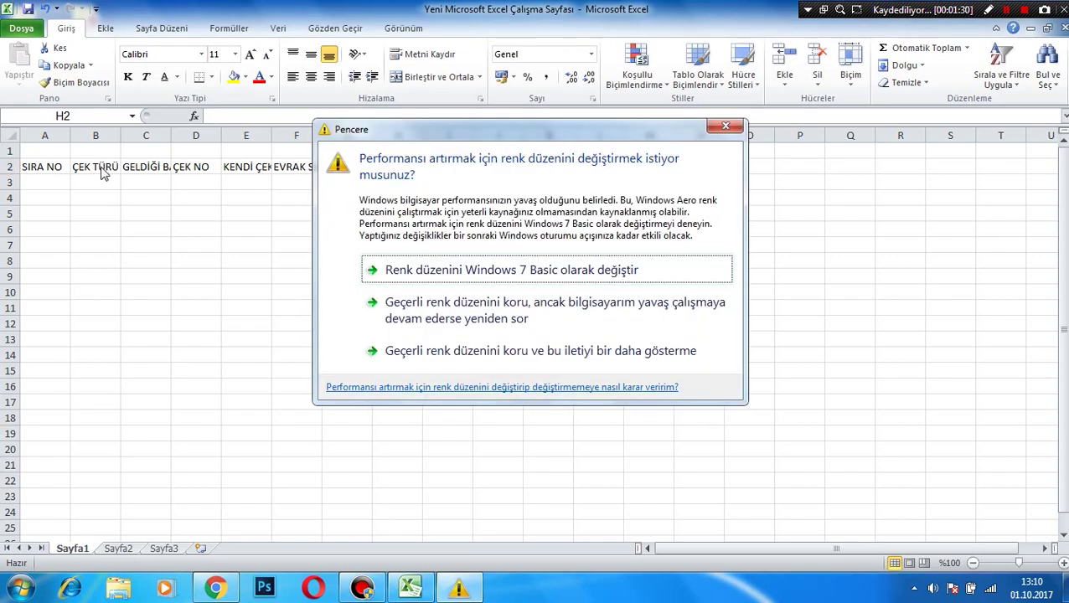
pyautogui.click(725, 125)
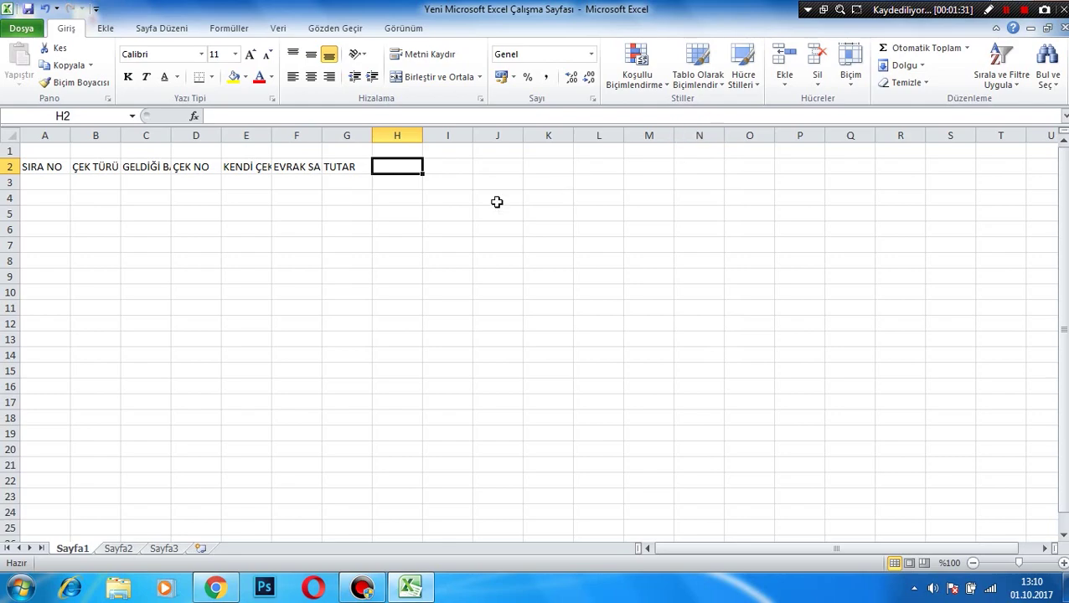
# Enter the headers VADE TARİHİ, KEŞİDEKİ YERİ, HESAP NO and ÇEK NEREDE in H2:K2.
pyautogui.write('VADE TARİHİ')
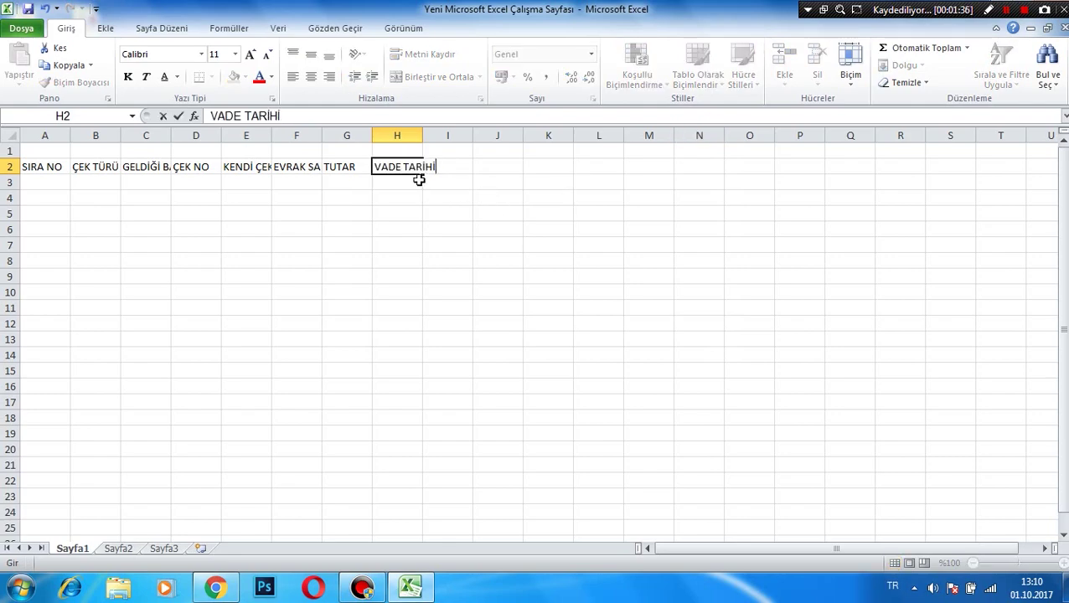
pyautogui.press('Tab')
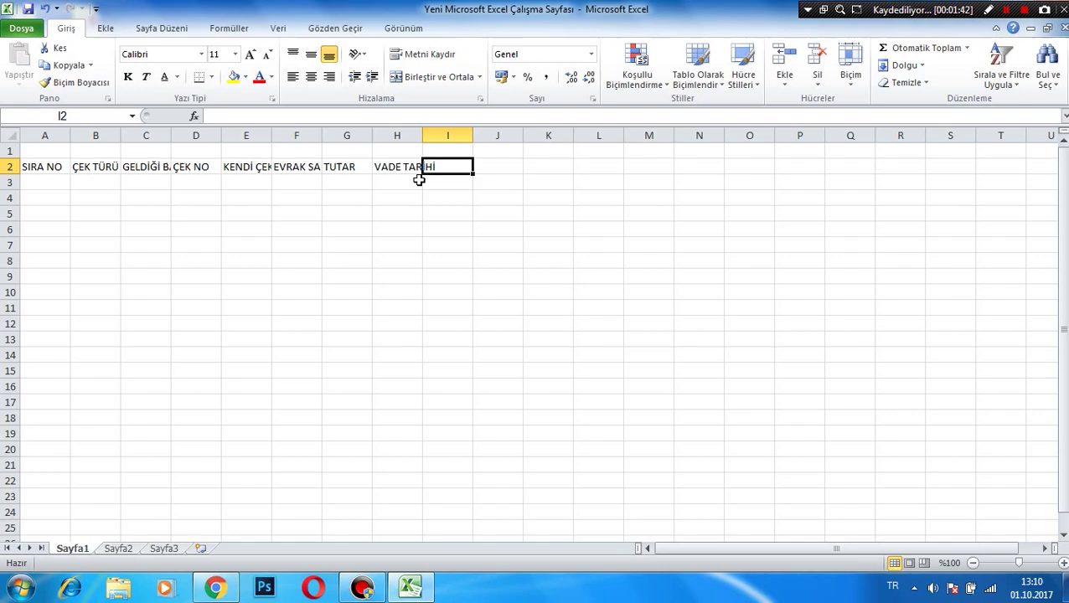
pyautogui.write('KEŞİDEKİ')
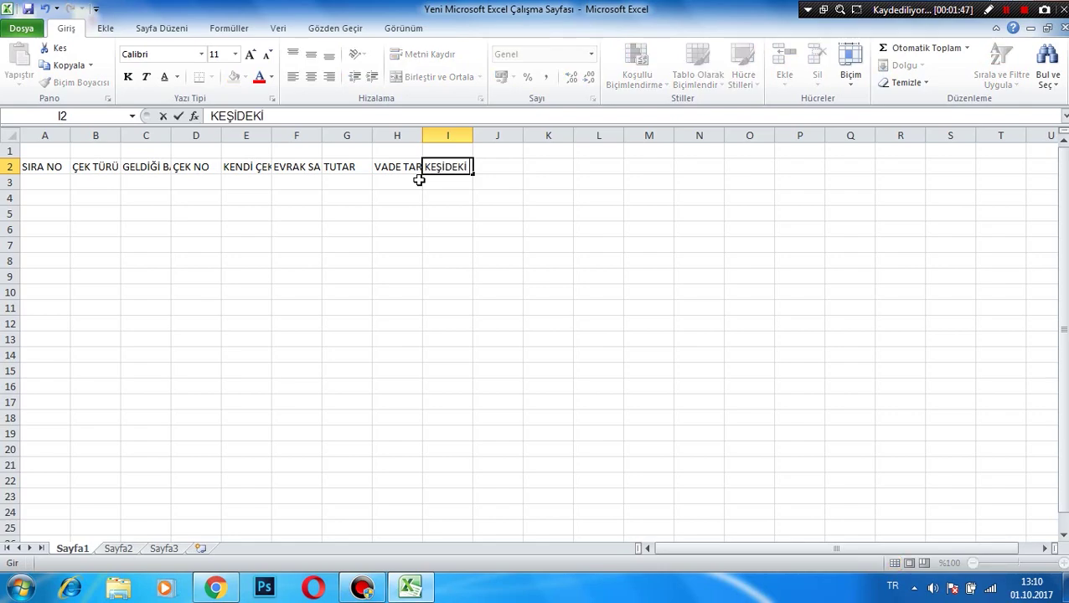
pyautogui.write(' YERİ')
pyautogui.press('Tab')
pyautogui.write('HESAP NO')
pyautogui.press('Tab')
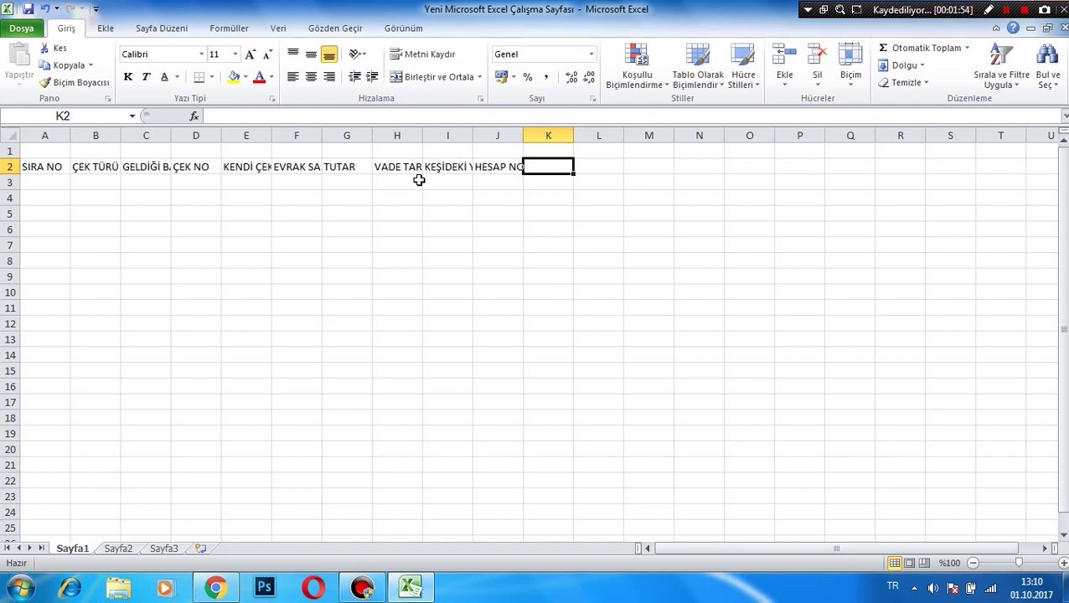
pyautogui.write('ÇEK NEREDE')
pyautogui.press('Tab')
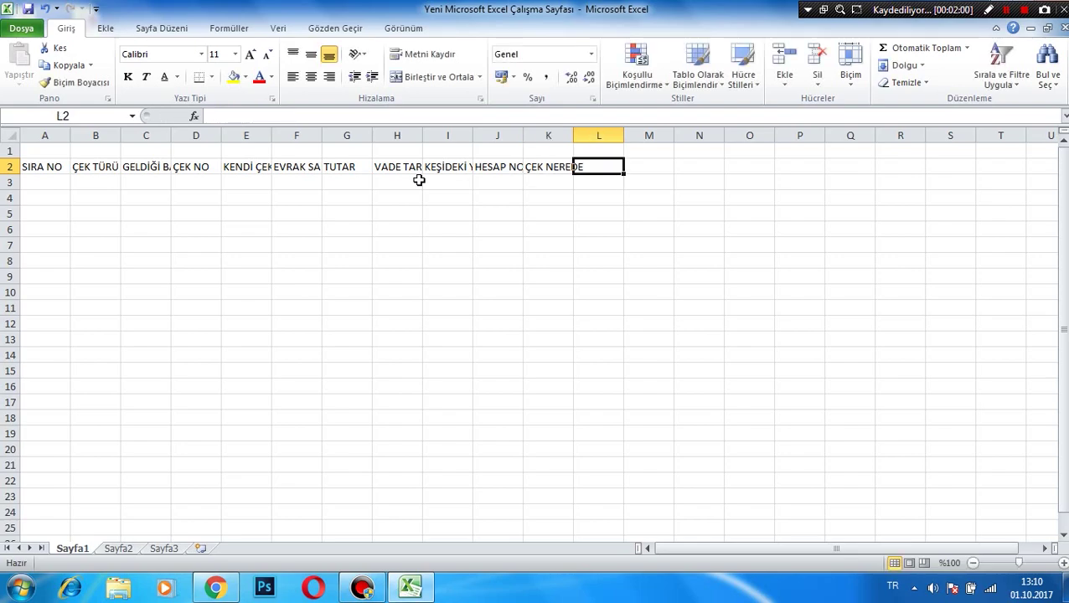
pyautogui.press('Tab')
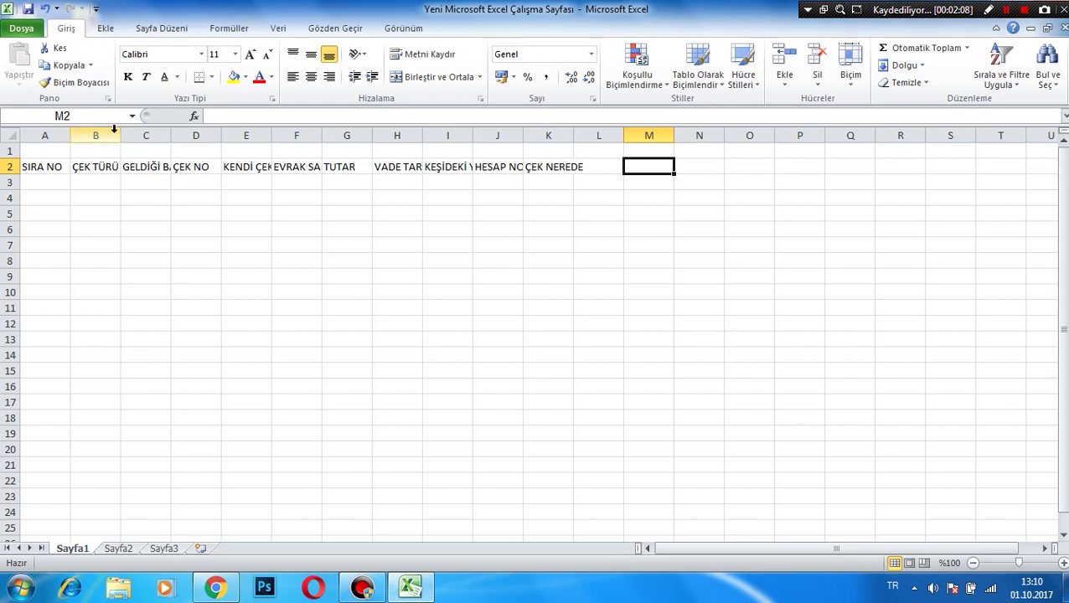
# Widen columns C and J to fit their headers and make row 2 taller.
pyautogui.moveTo(172, 135); pyautogui.dragTo(200, 136)
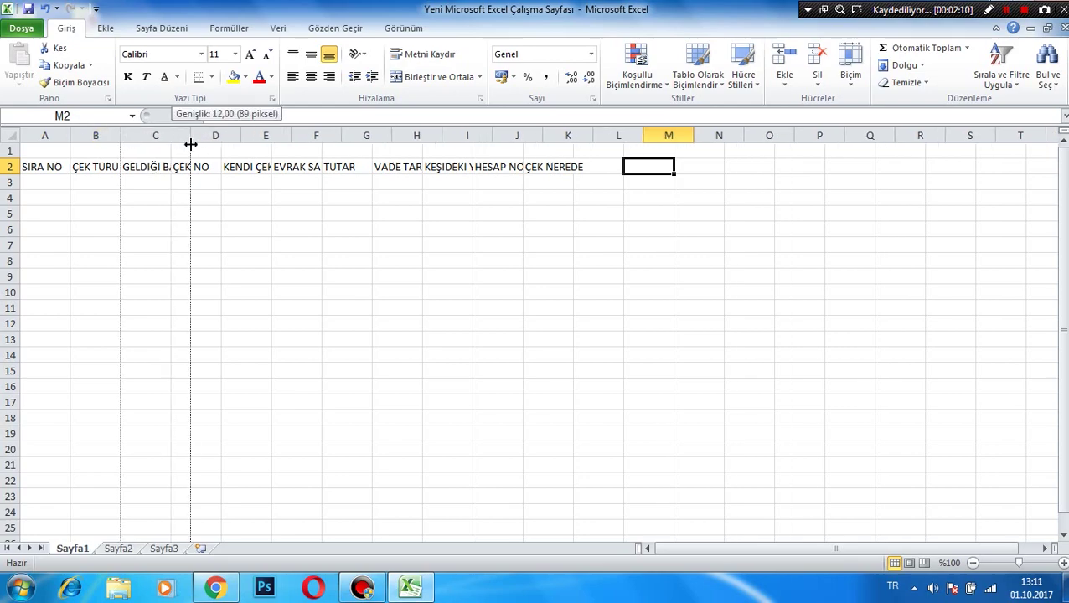
pyautogui.moveTo(10, 174); pyautogui.dragTo(10, 188)
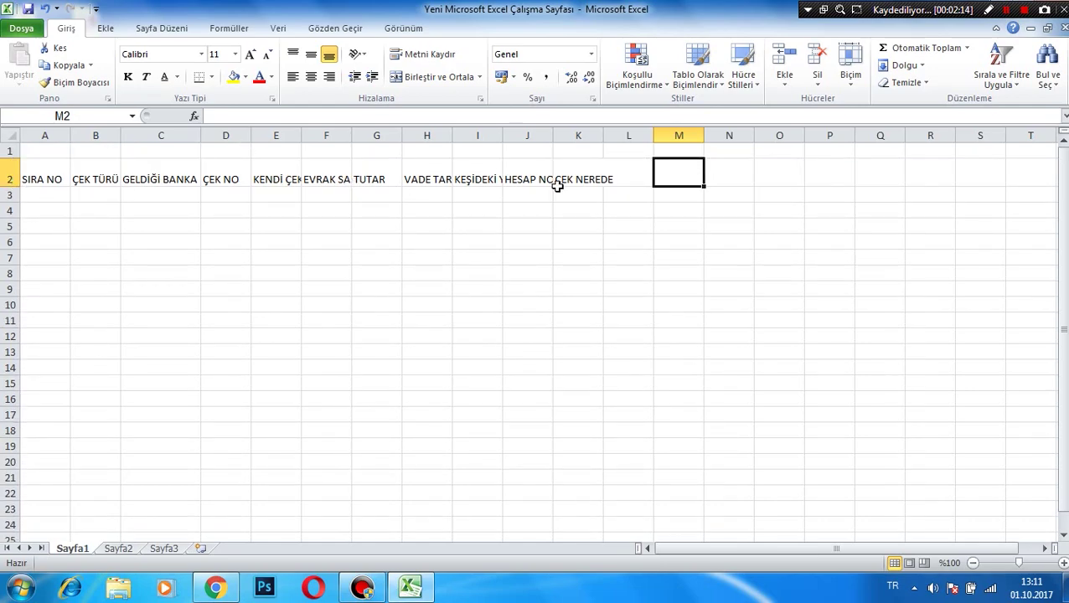
pyautogui.moveTo(549, 134); pyautogui.dragTo(568, 134)
# Make headers A2:K2 bold, middle- and centre-aligned with wrapped text, in a taller row.
pyautogui.moveTo(590, 178)
pyautogui.mouseDown()
pyautogui.moveTo(145, 154)
pyautogui.moveTo(34, 180)
pyautogui.mouseUp()
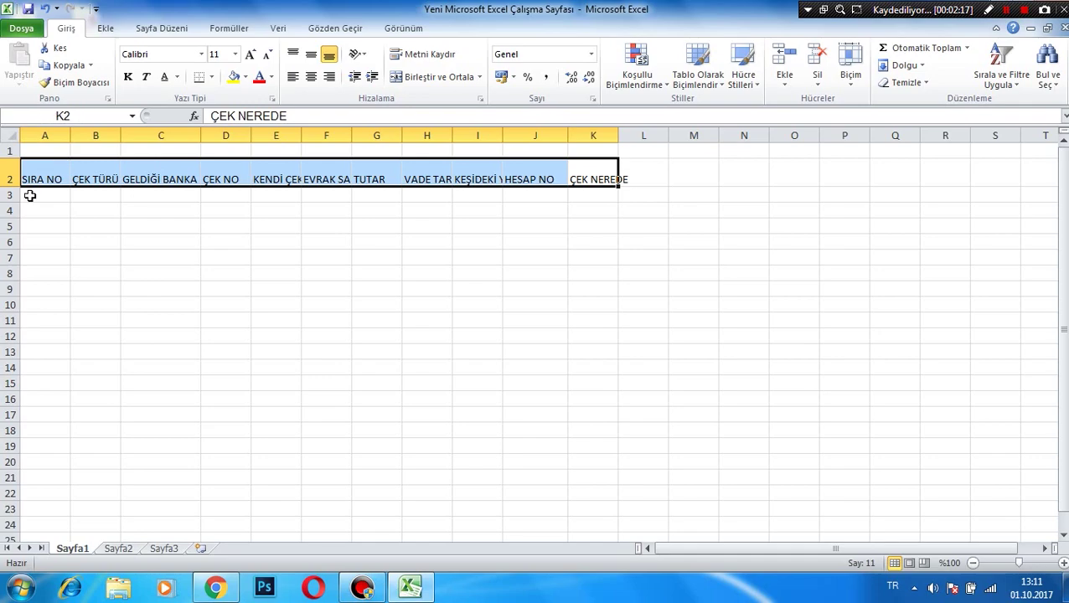
pyautogui.click(311, 55)
pyautogui.click(402, 55)
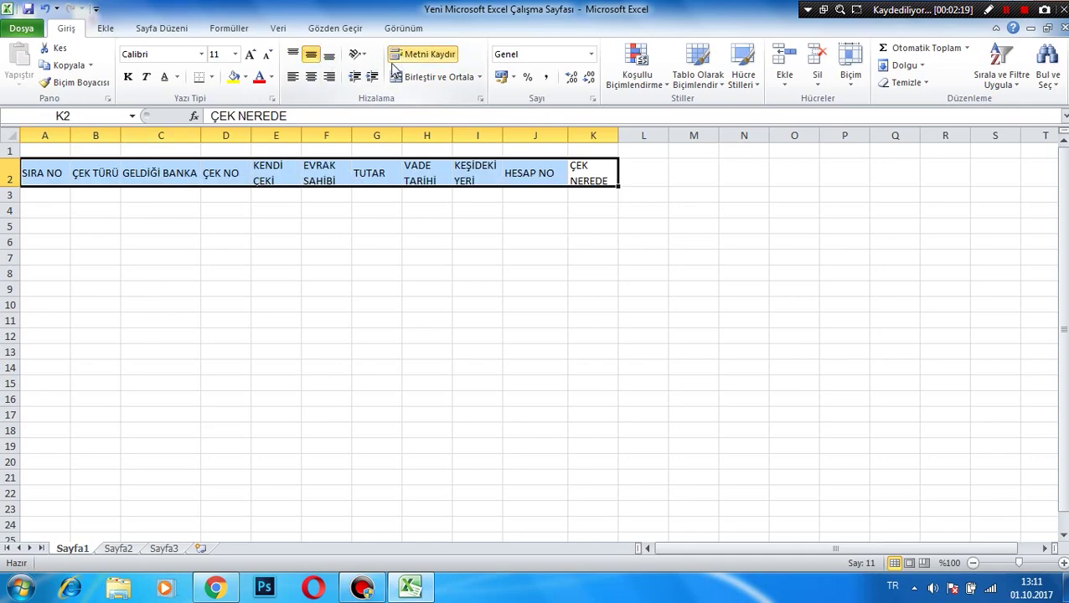
pyautogui.click(128, 77)
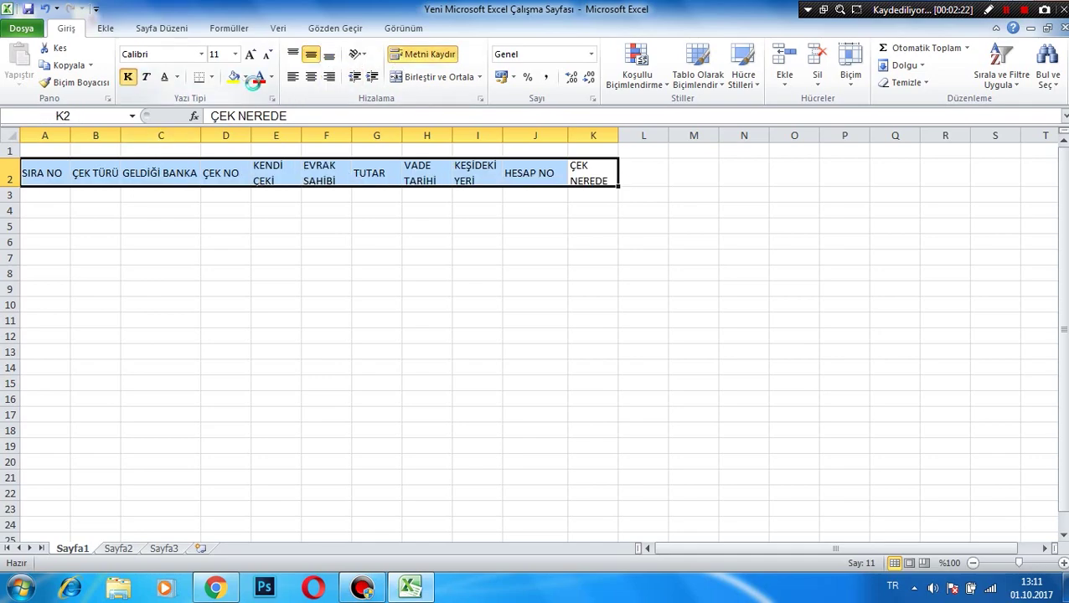
pyautogui.click(311, 77)
pyautogui.moveTo(10, 188); pyautogui.dragTo(10, 194)
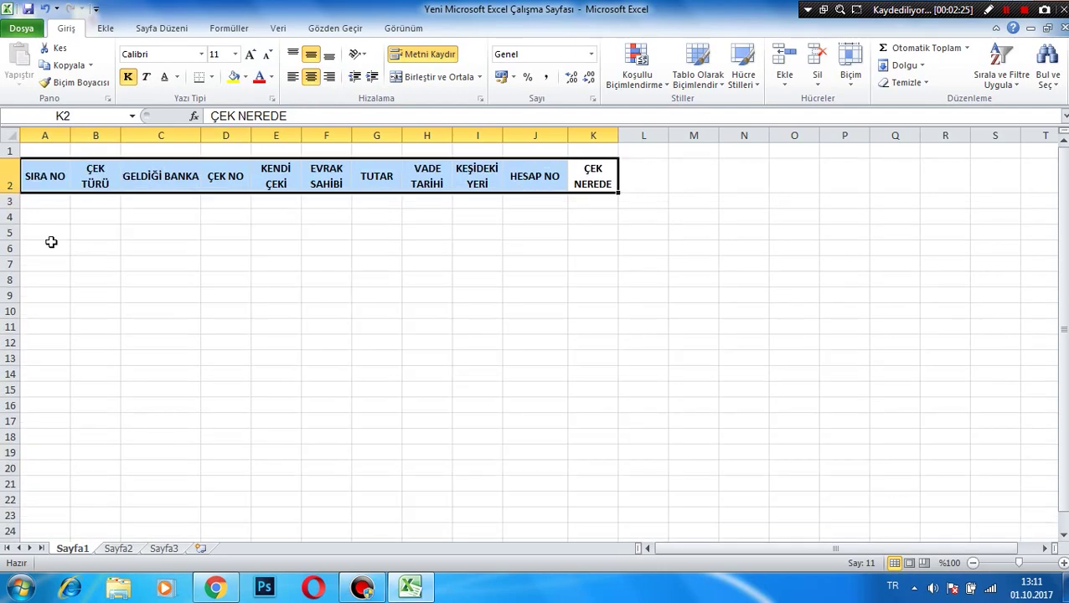
pyautogui.click(136, 214)
# Merge and centre A1:K1 and enter the title ÇEK VE SENET TAKİP TABLOSU.
pyautogui.moveTo(49, 152); pyautogui.dragTo(591, 150)
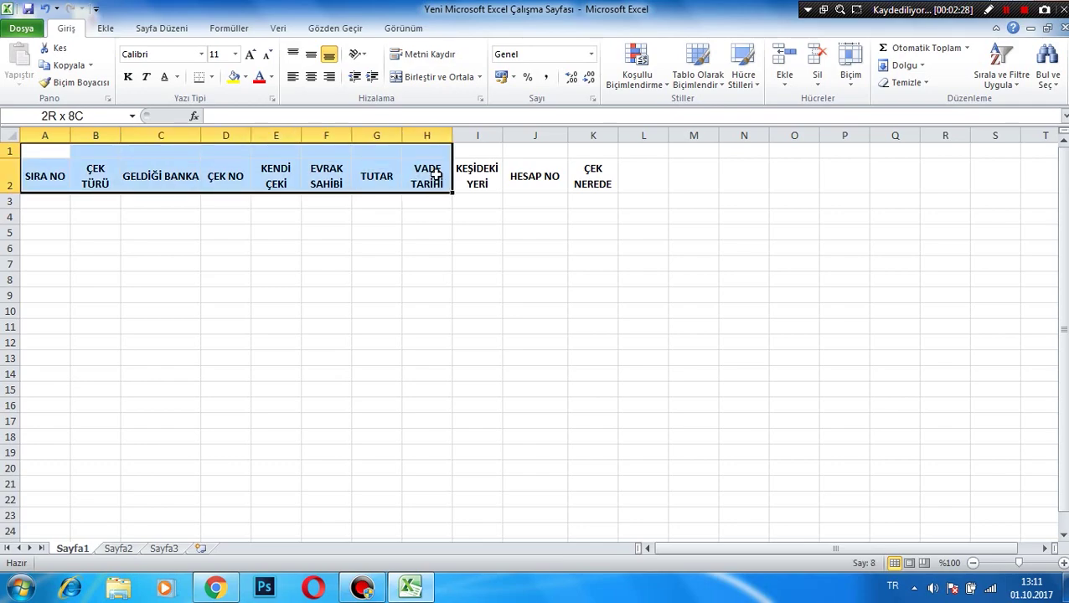
pyautogui.click(430, 75)
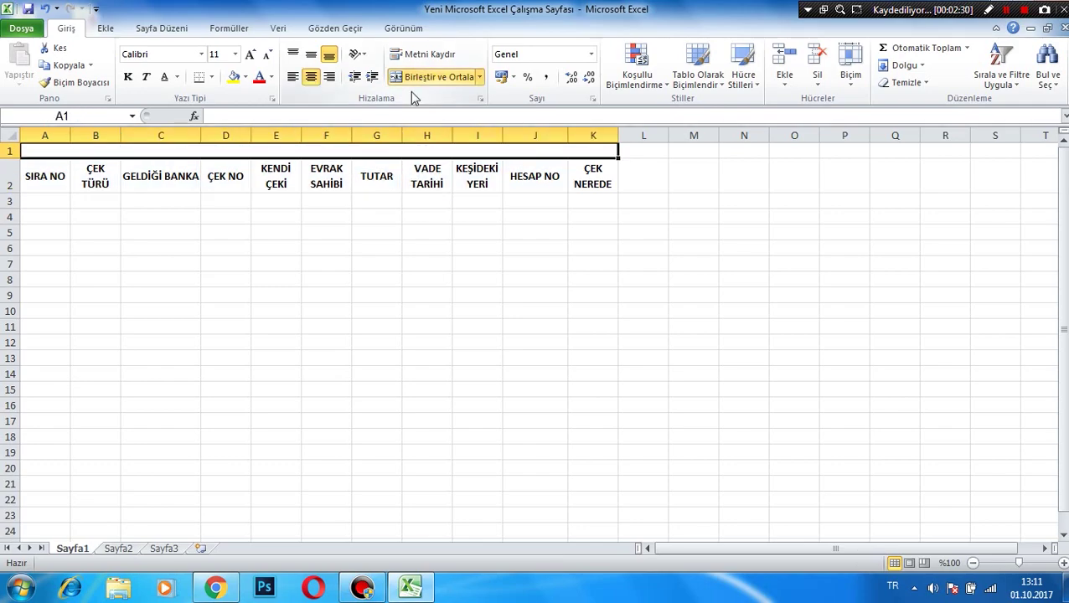
pyautogui.doubleClick(322, 148)
pyautogui.write('ÇEK VE SENET TAKİP TABLOSU')
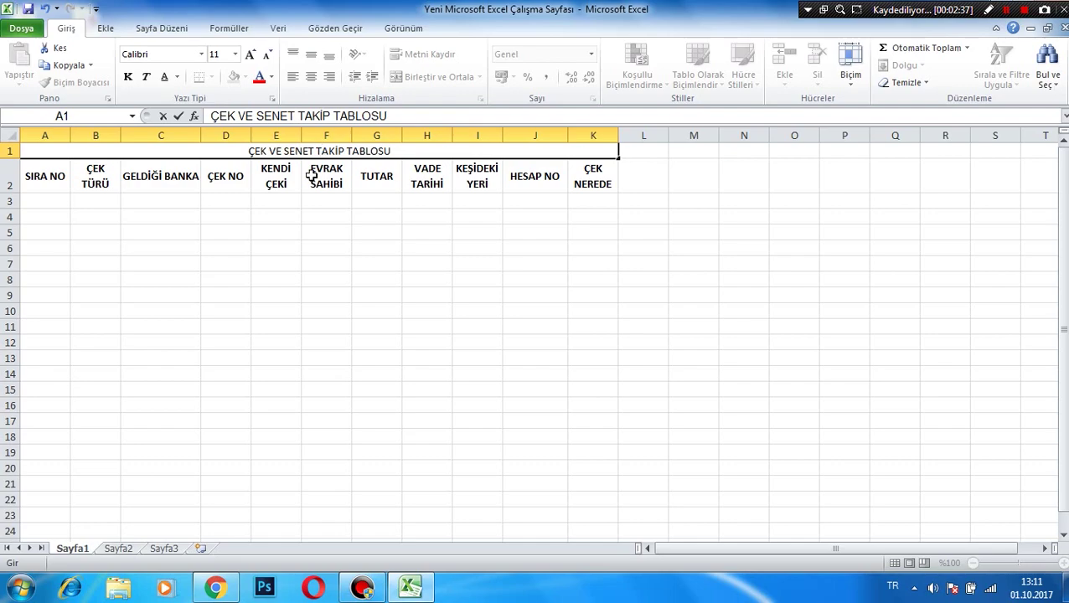
pyautogui.click(276, 232)
# Make row 1 taller and the title bold, middle-aligned and wrapped.
pyautogui.moveTo(12, 156); pyautogui.dragTo(12, 167)
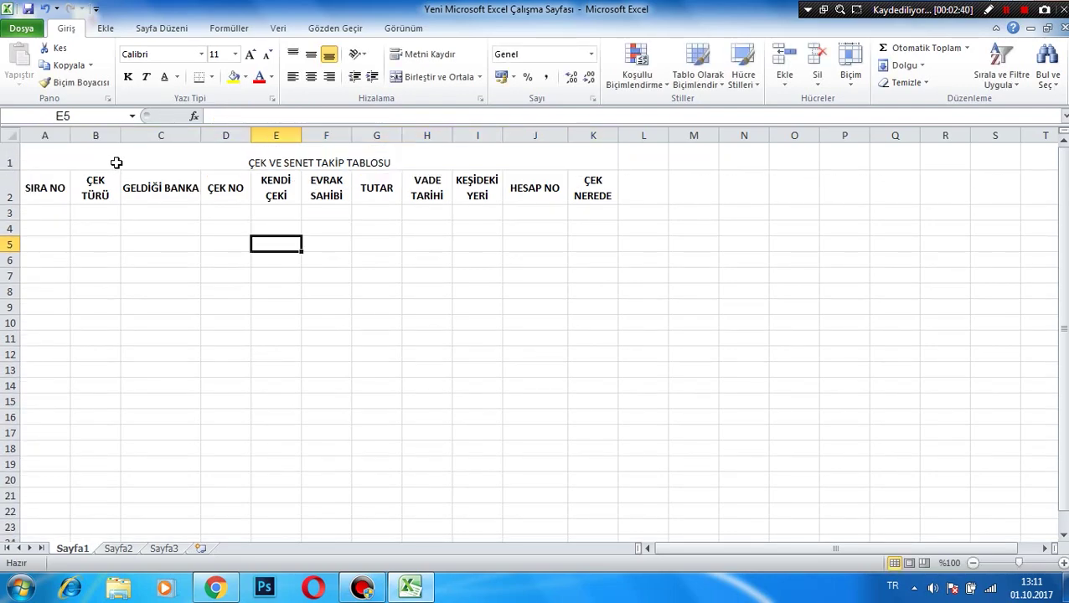
pyautogui.click(118, 160)
pyautogui.click(311, 54)
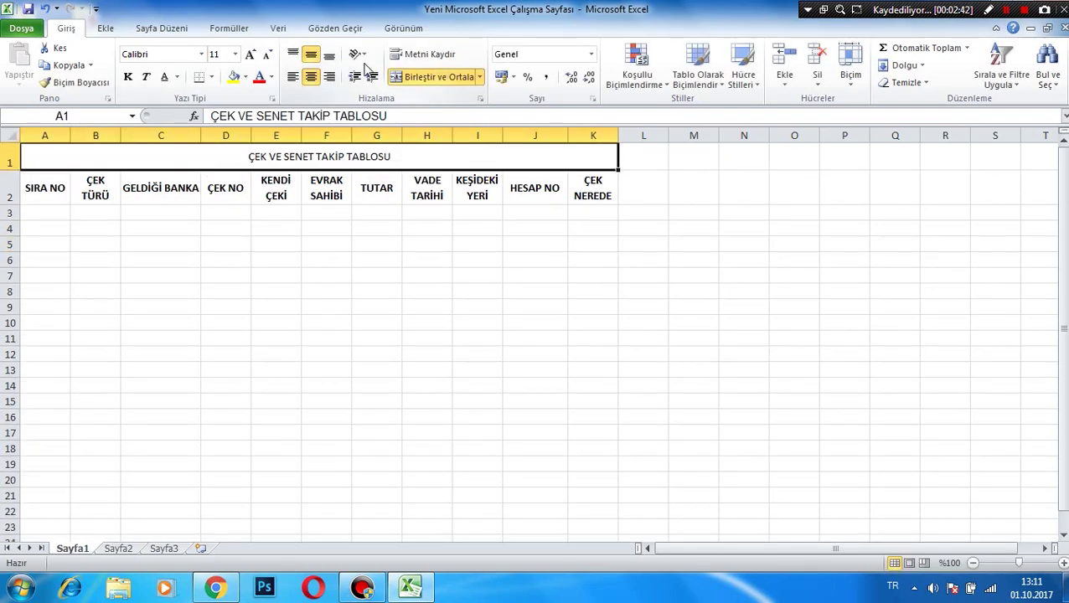
pyautogui.click(419, 53)
pyautogui.click(128, 76)
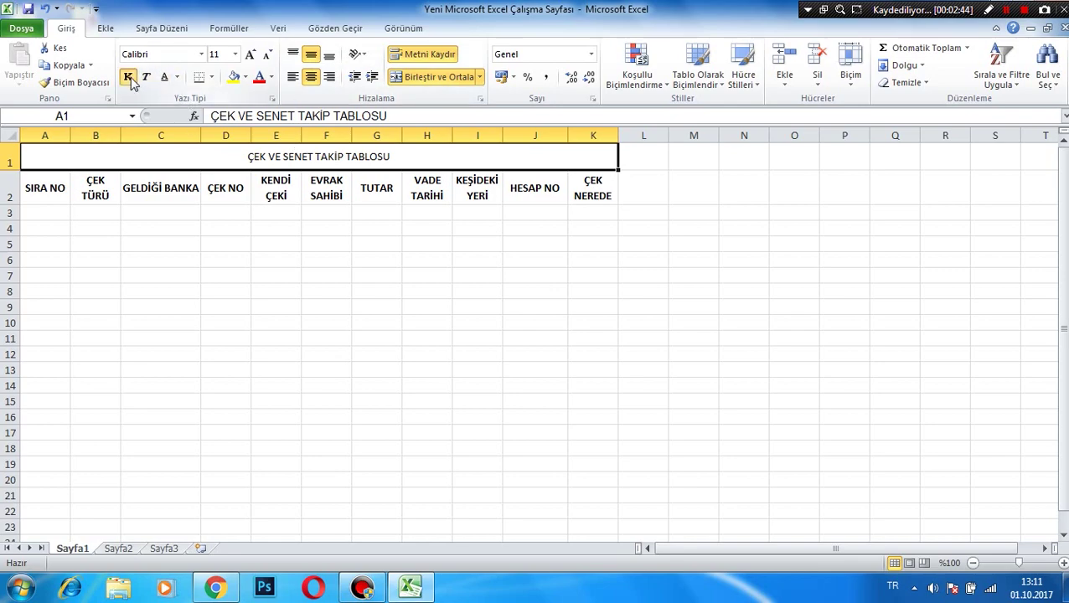
pyautogui.moveTo(69, 186); pyautogui.dragTo(209, 186)
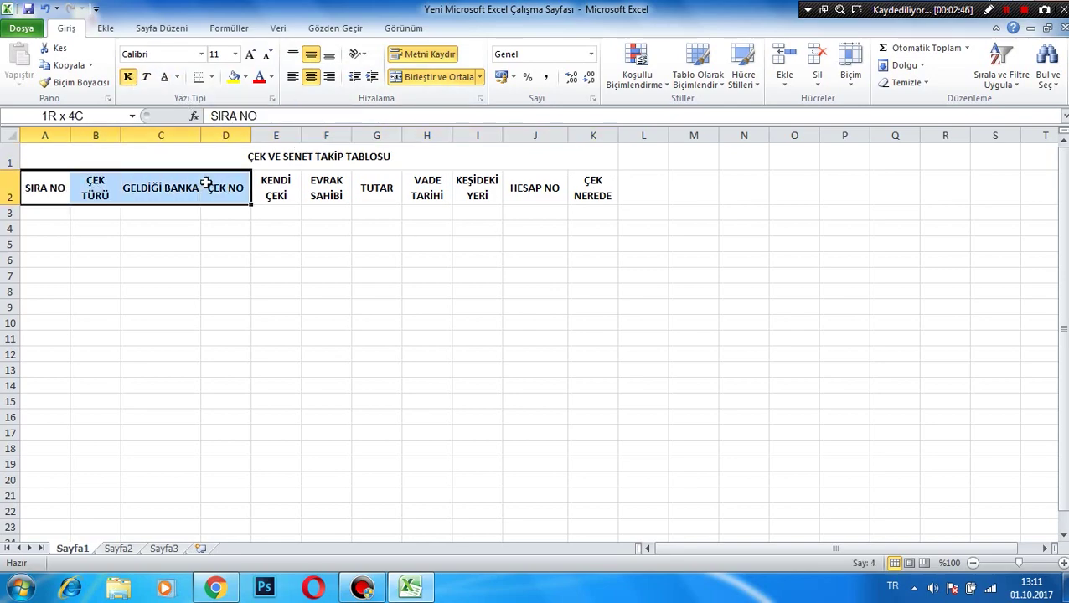
# Narrow column A to width 5 so the SIRA NO header wraps onto two lines.
pyautogui.click(255, 231)
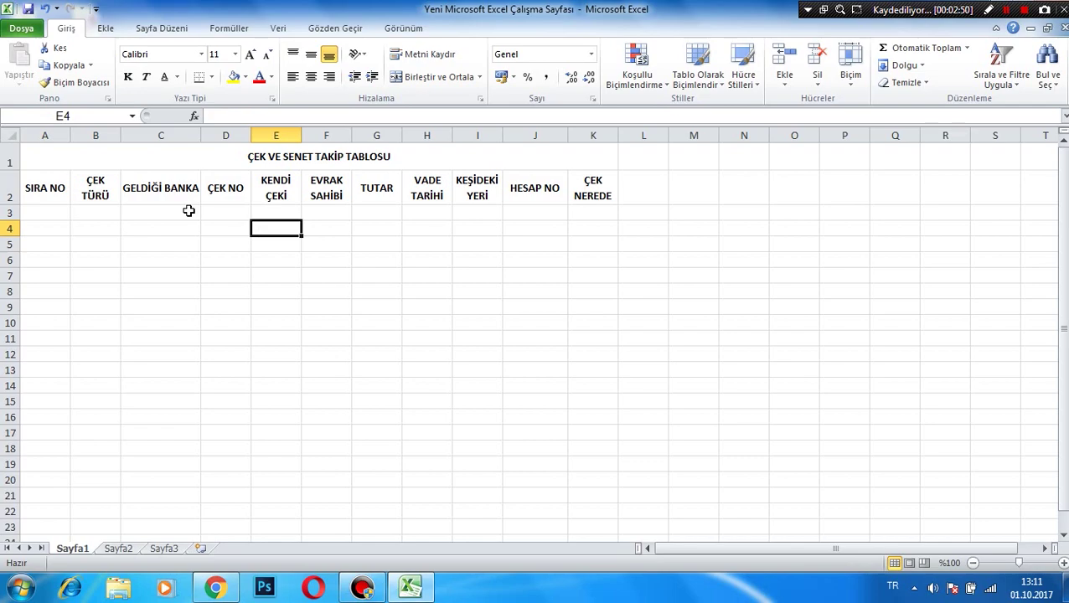
pyautogui.click(51, 211)
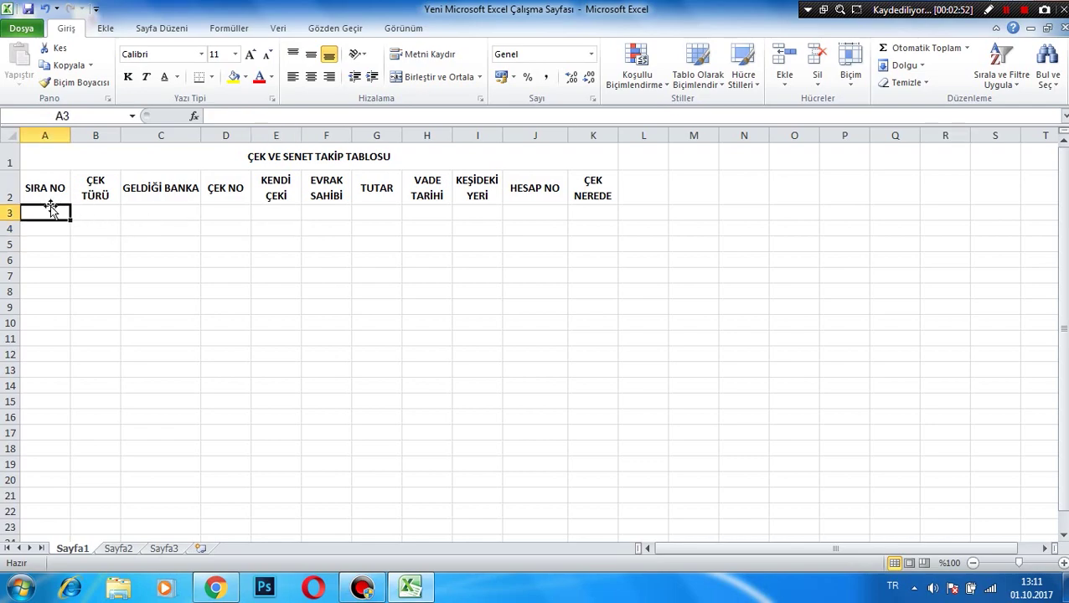
pyautogui.moveTo(71, 135); pyautogui.dragTo(61, 136)
pyautogui.click(86, 214)
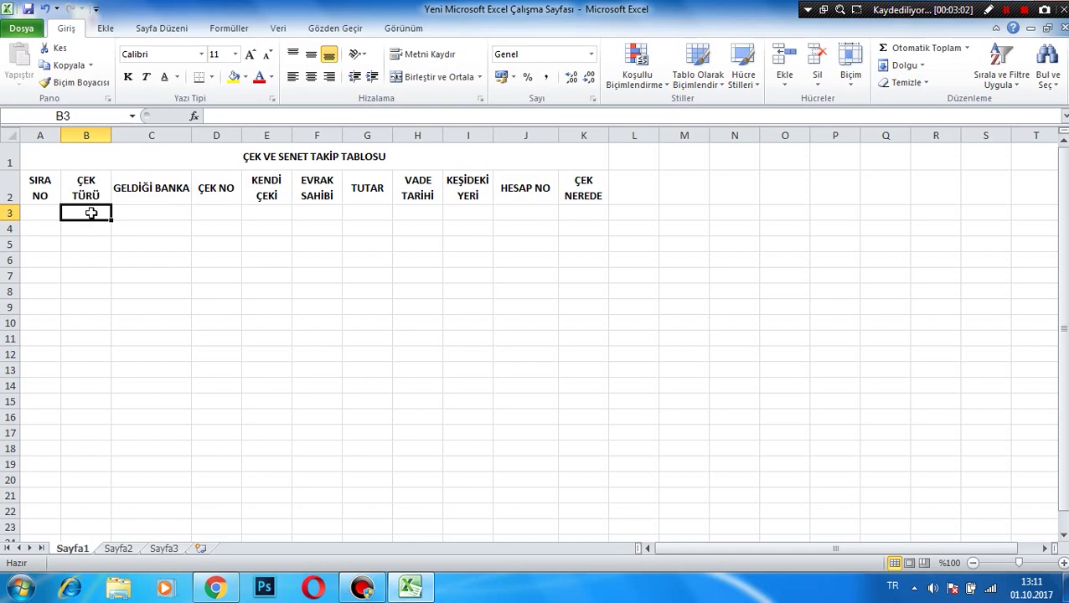
# Create the ÇEKTÜRÜ list in N2:N4 with options BORÇ and ALACAKLI.
pyautogui.click(738, 183)
pyautogui.write('ÇEKTÜRÜ')
pyautogui.hotkey('ctrl', 'Return')
pyautogui.press('Return')
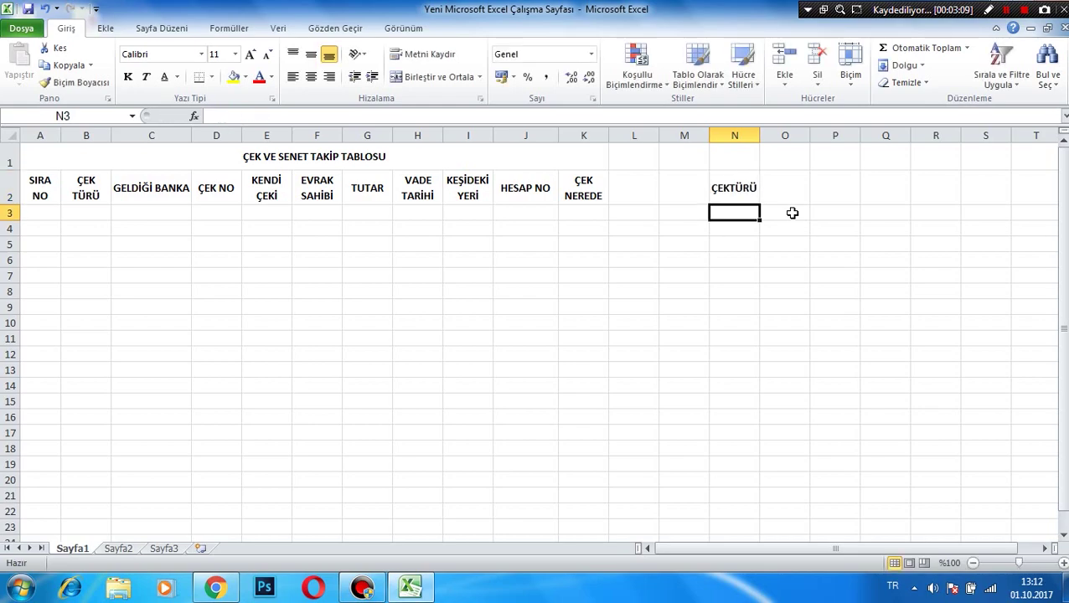
pyautogui.write('BORÇ ALACAKLI')
pyautogui.press('BackSpace')
pyautogui.press('BackSpace')
pyautogui.press('BackSpace')
pyautogui.press('BackSpace')
pyautogui.press('BackSpace')
pyautogui.press('BackSpace')
pyautogui.press('BackSpace')
pyautogui.press('Return')
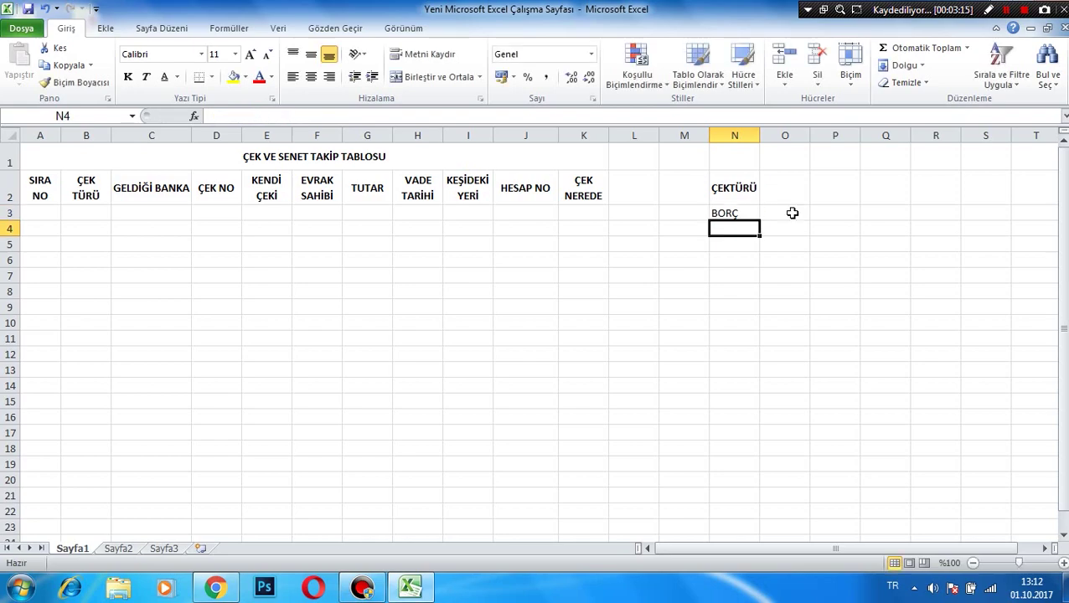
pyautogui.write('ALACAKLI')
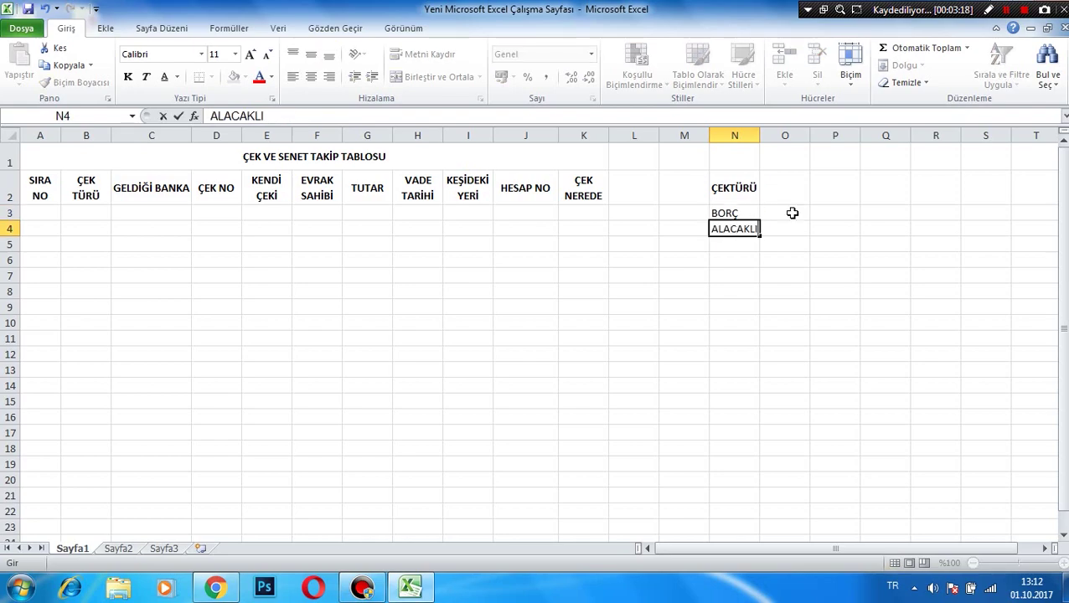
pyautogui.press('Tab')
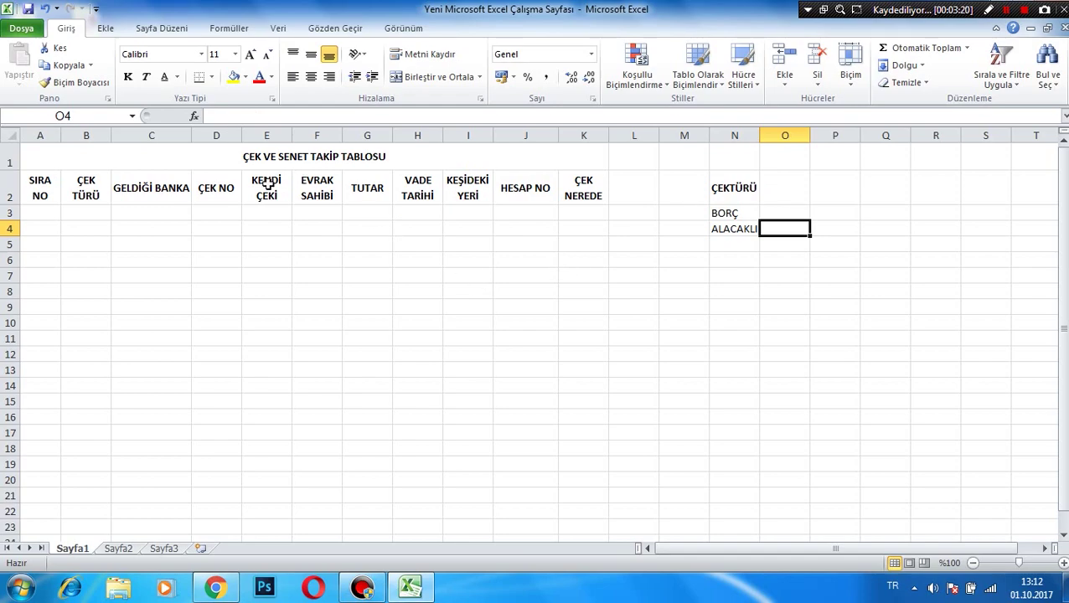
# Create the KENDİÇEKİ list in O2:O4 with options EVET and HAYIR.
pyautogui.click(267, 185)
pyautogui.click(792, 196)
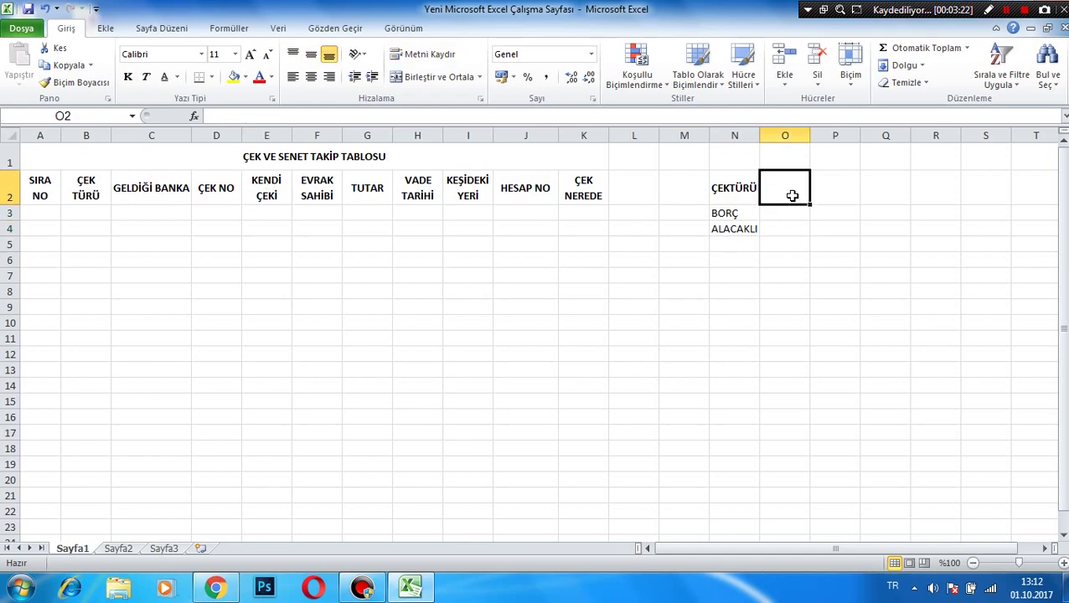
pyautogui.write('KENDİ')
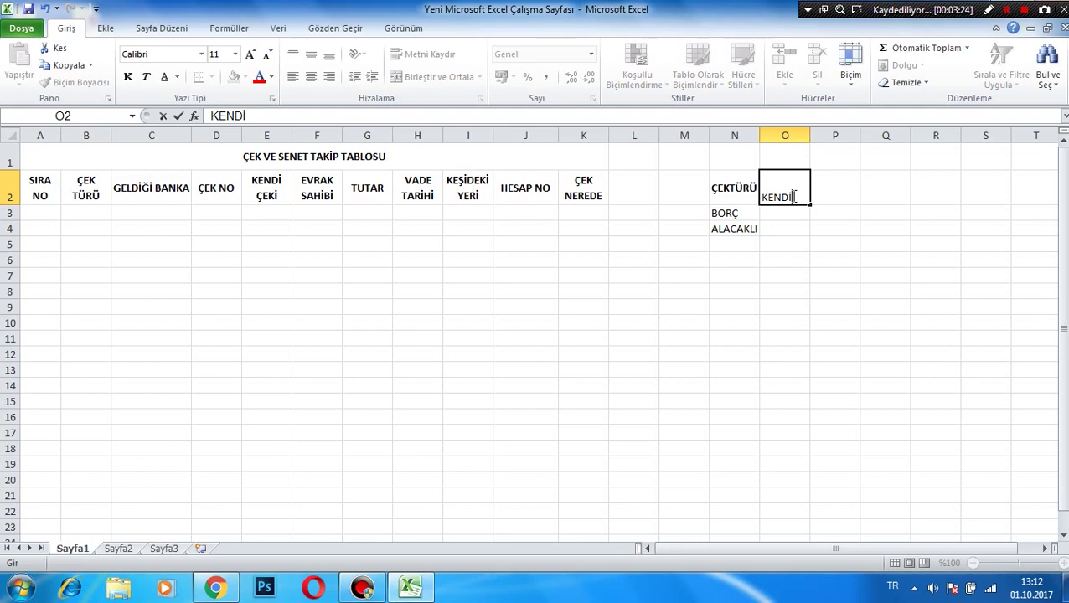
pyautogui.write('ÇEKİ')
pyautogui.press('Return')
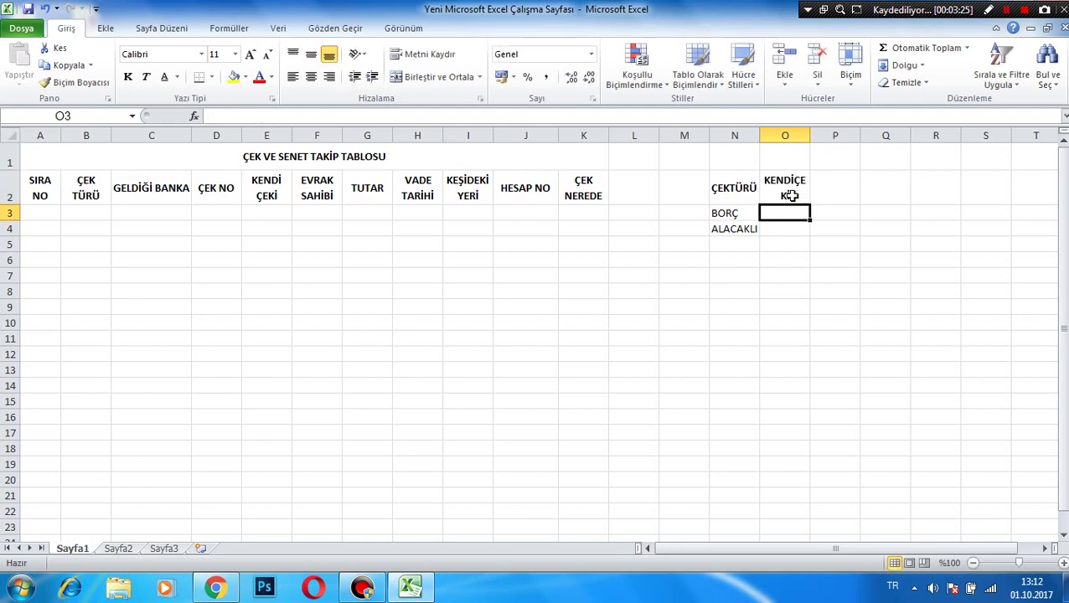
pyautogui.write('EV')
pyautogui.press('Return')
pyautogui.press('Left')
pyautogui.press('Right')
pyautogui.write('HAYIR')
pyautogui.press('Right')
pyautogui.press('Up')
pyautogui.press('Up')
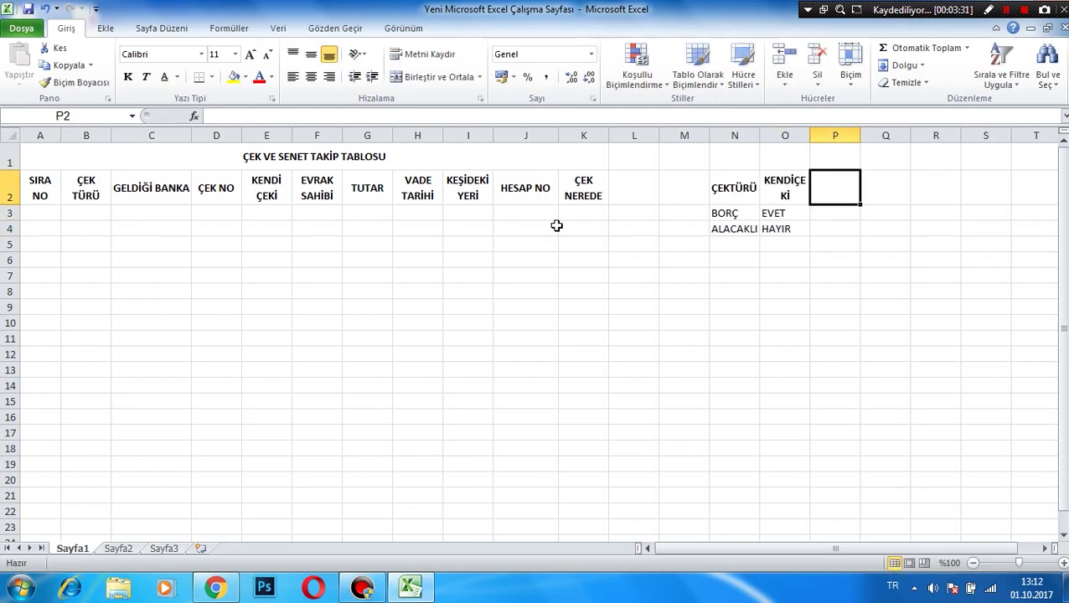
# Create the ÇEKNEREDE list in P2:P4 with options PORTFÖYDE and BANKADA.
pyautogui.write('ÇEKNEREDE')
pyautogui.click(835, 243)
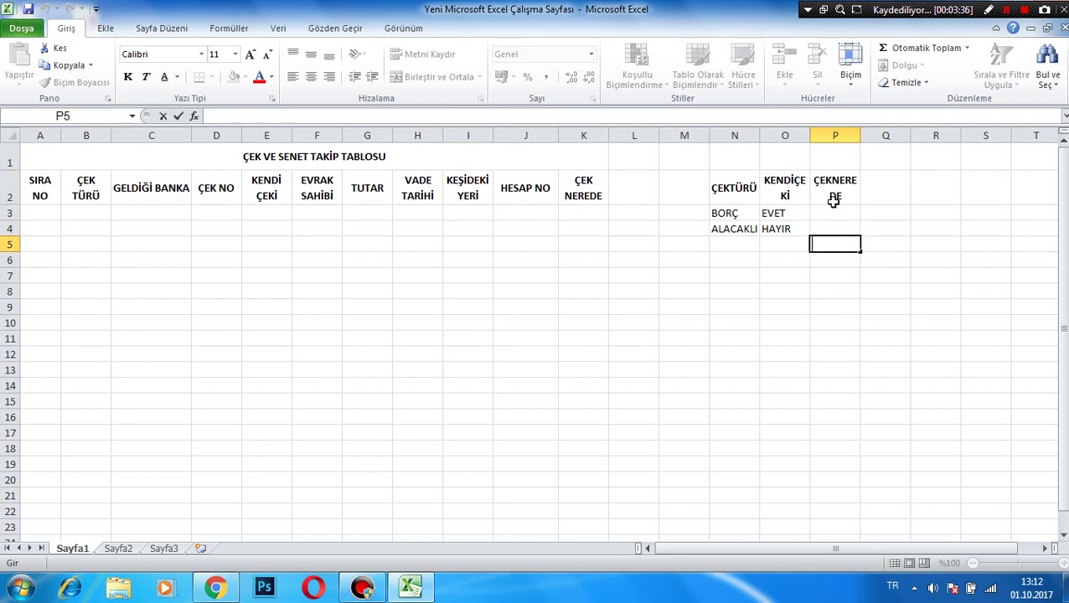
pyautogui.click(833, 198)
pyautogui.click(840, 217)
pyautogui.write('PORTFÖYDE')
pyautogui.press('Return')
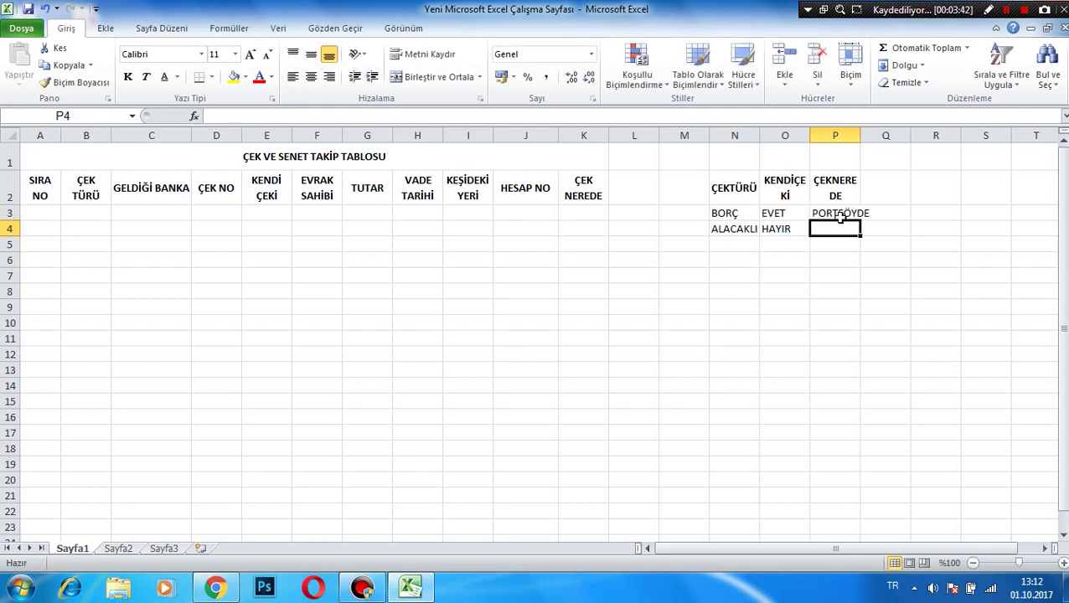
pyautogui.write('BANUKA')
pyautogui.press('BackSpace')
pyautogui.press('BackSpace')
pyautogui.press('BackSpace')
pyautogui.write('ADA')
pyautogui.click(842, 255)
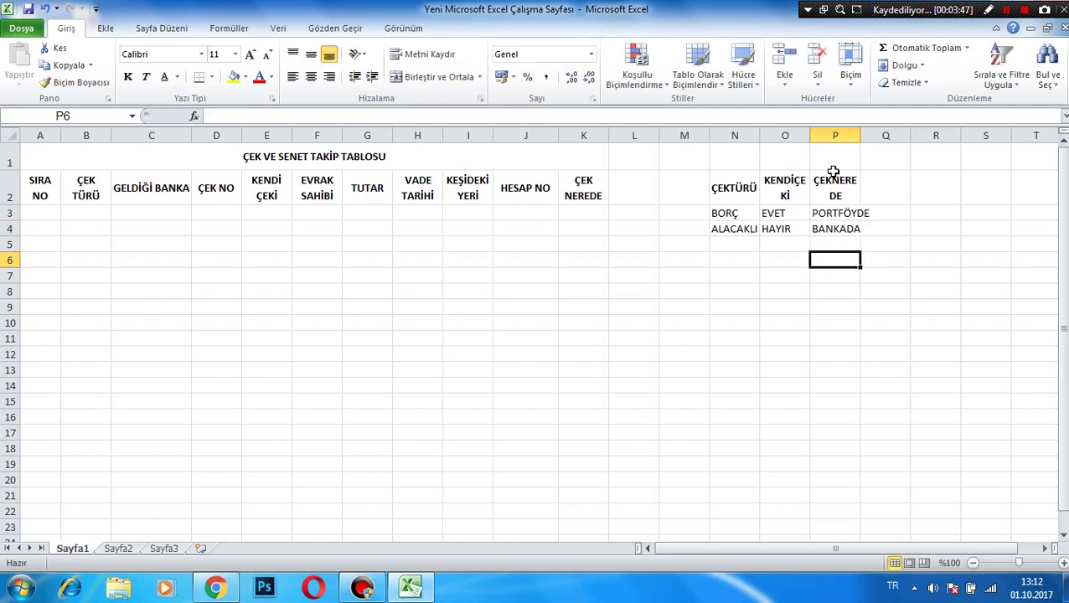
pyautogui.click(753, 244)
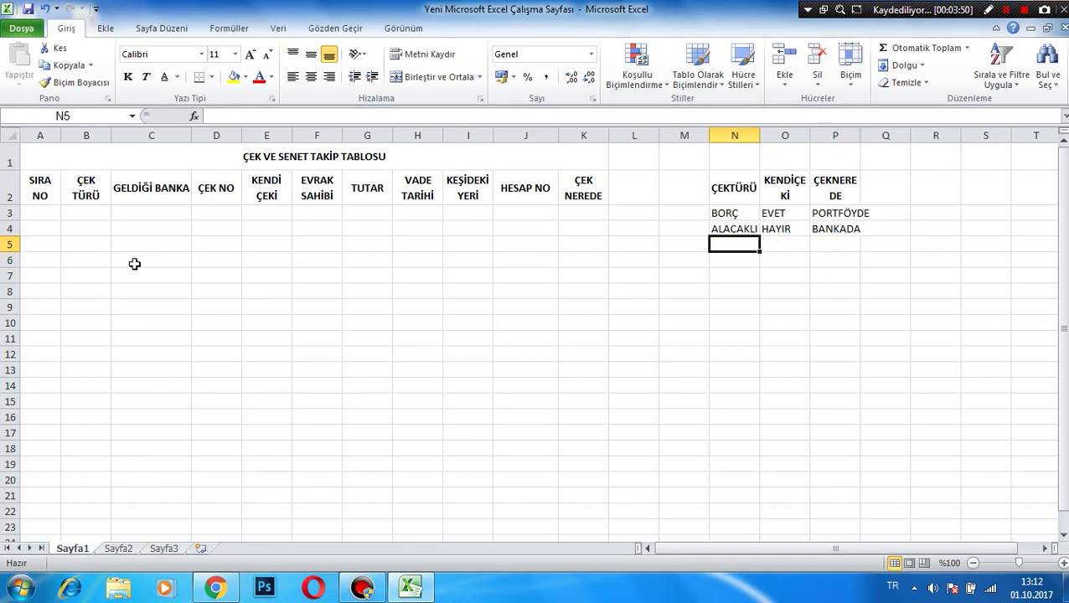
pyautogui.click(94, 213)
pyautogui.click(43, 213)
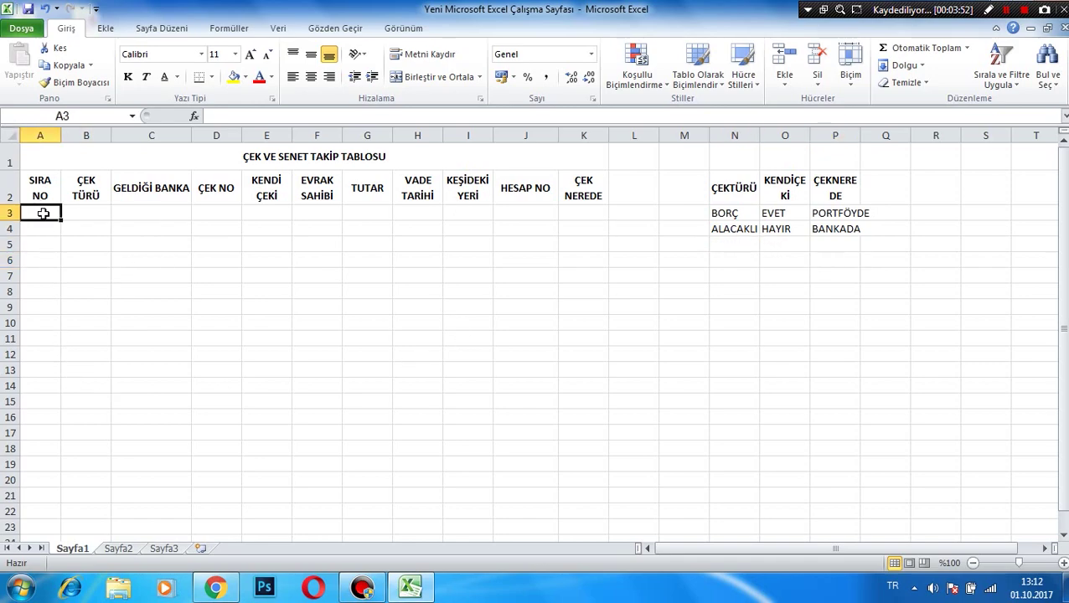
# Enter 1 in A3 and set B3's data validation to allow a List.
pyautogui.write('1')
pyautogui.click(88, 214)
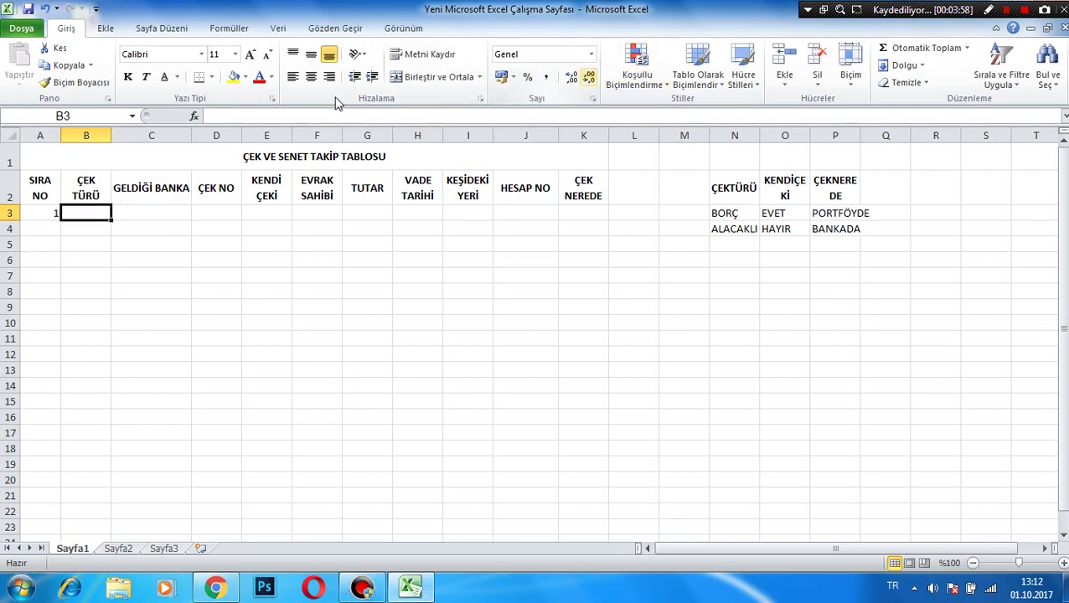
pyautogui.click(278, 28)
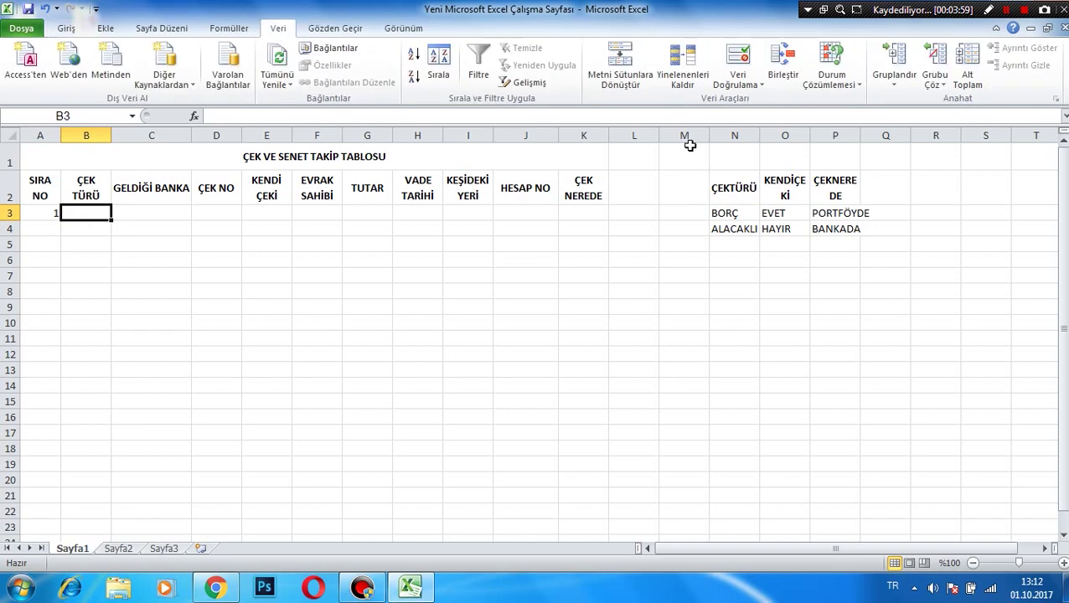
pyautogui.click(740, 80)
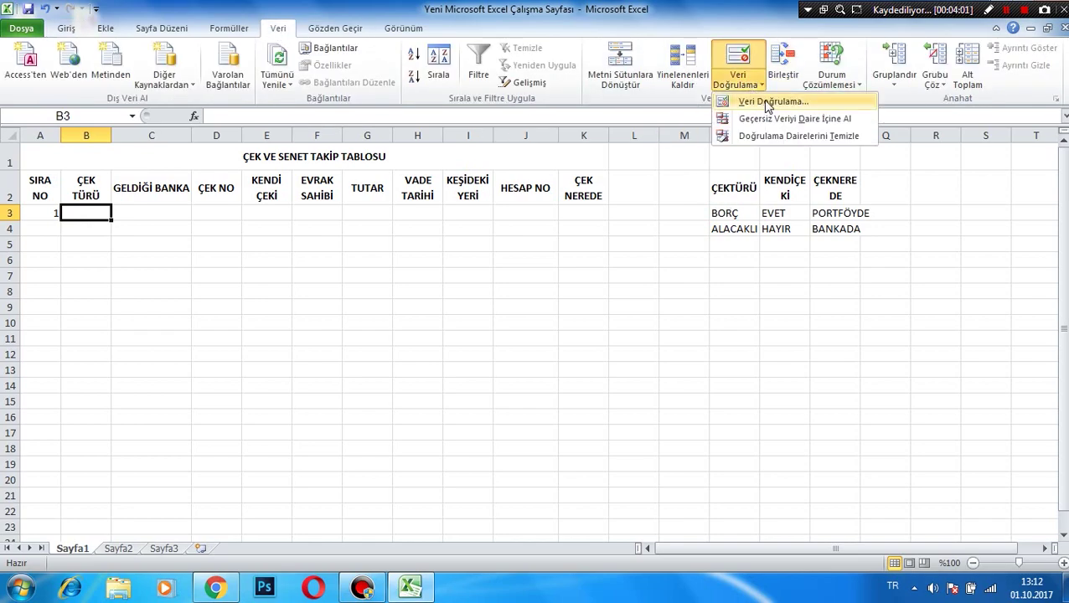
pyautogui.click(767, 101)
pyautogui.click(448, 320)
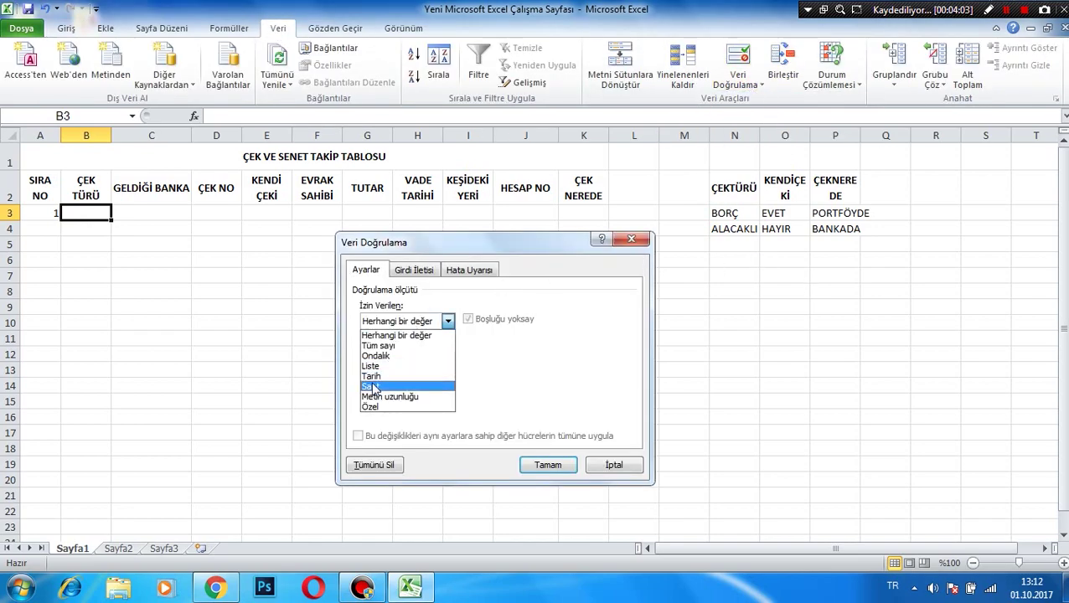
pyautogui.click(386, 366)
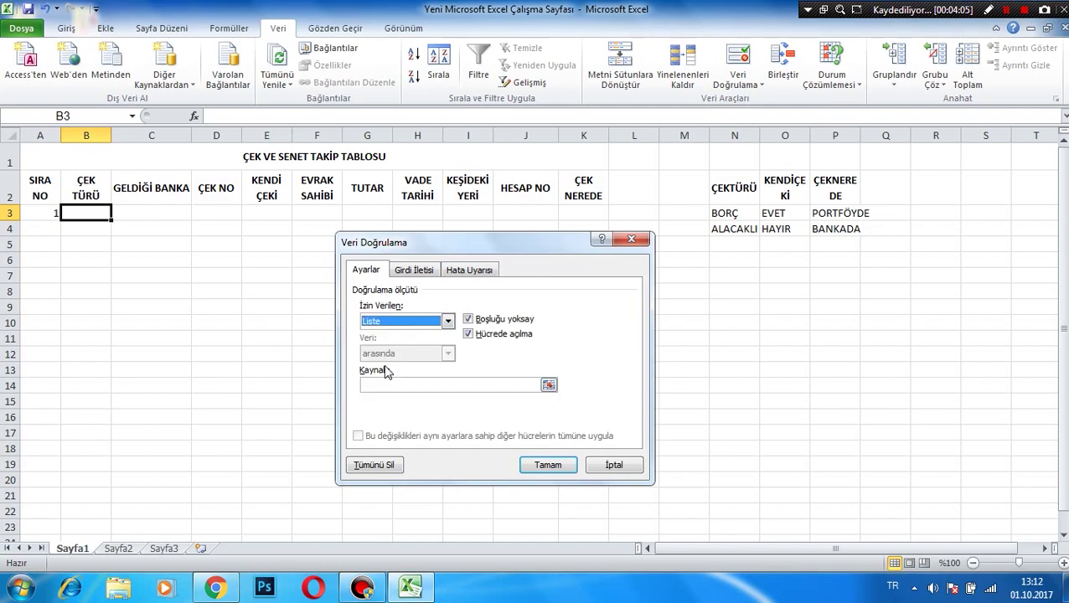
# Use N3:N4 as B3's list source and choose BORÇ in B3.
pyautogui.click(549, 387)
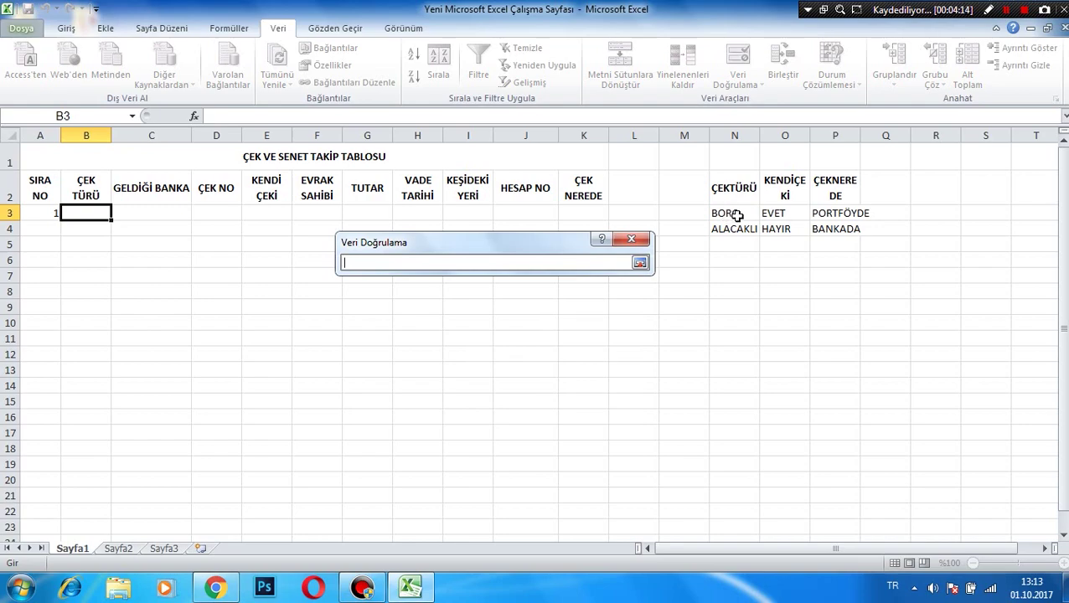
pyautogui.moveTo(737, 212); pyautogui.dragTo(734, 228)
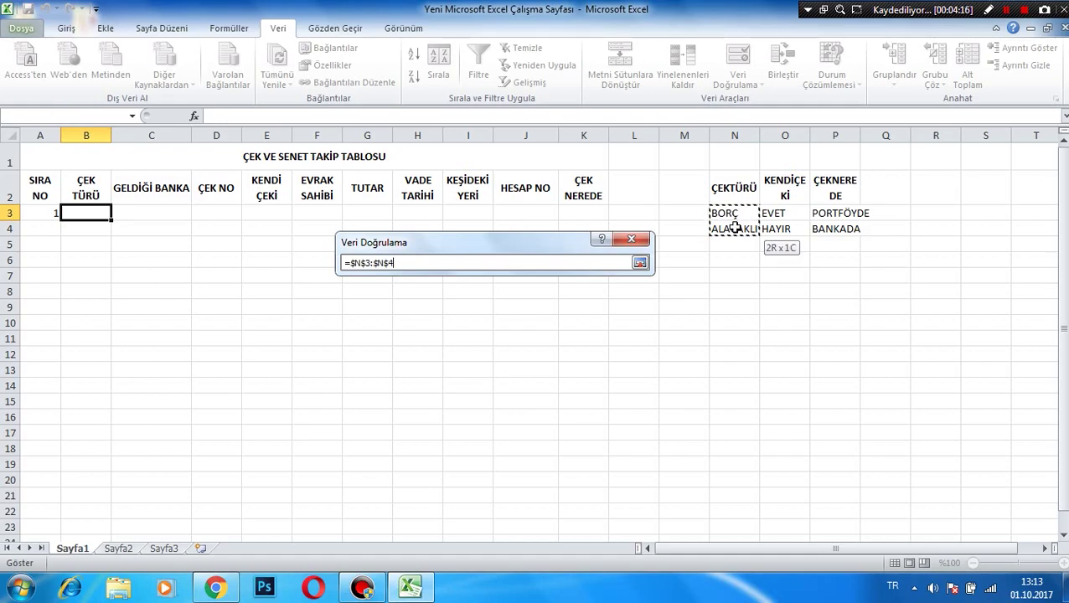
pyautogui.click(640, 262)
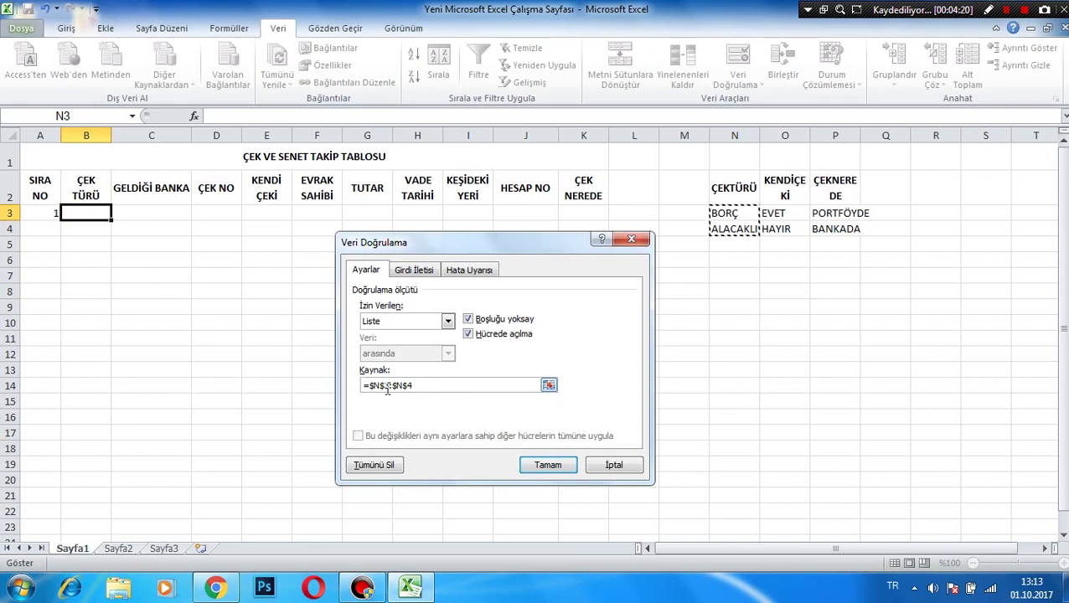
pyautogui.click(548, 464)
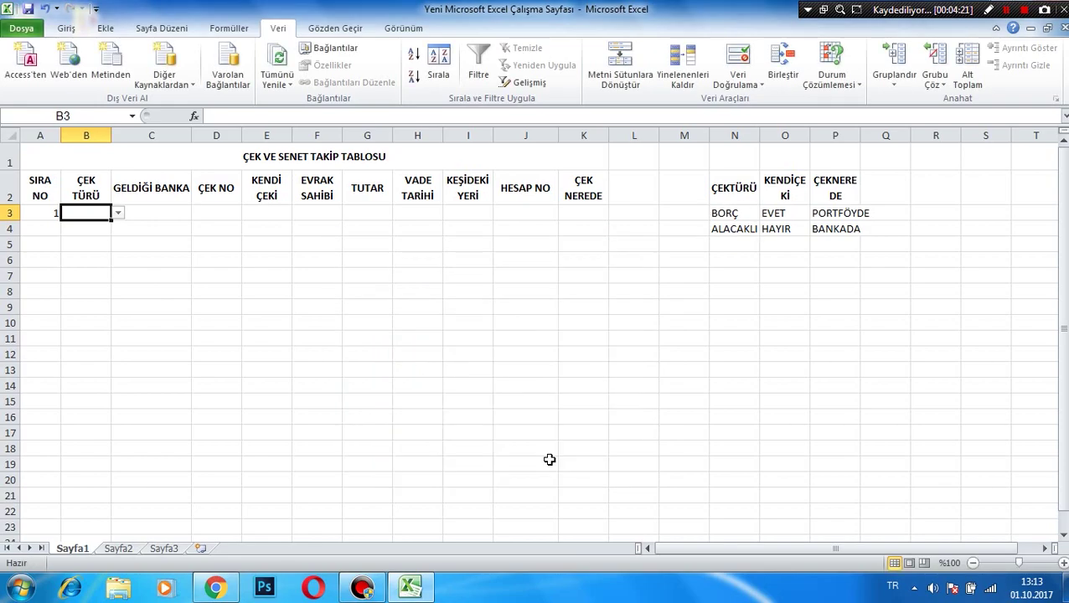
pyautogui.click(118, 216)
pyautogui.click(81, 227)
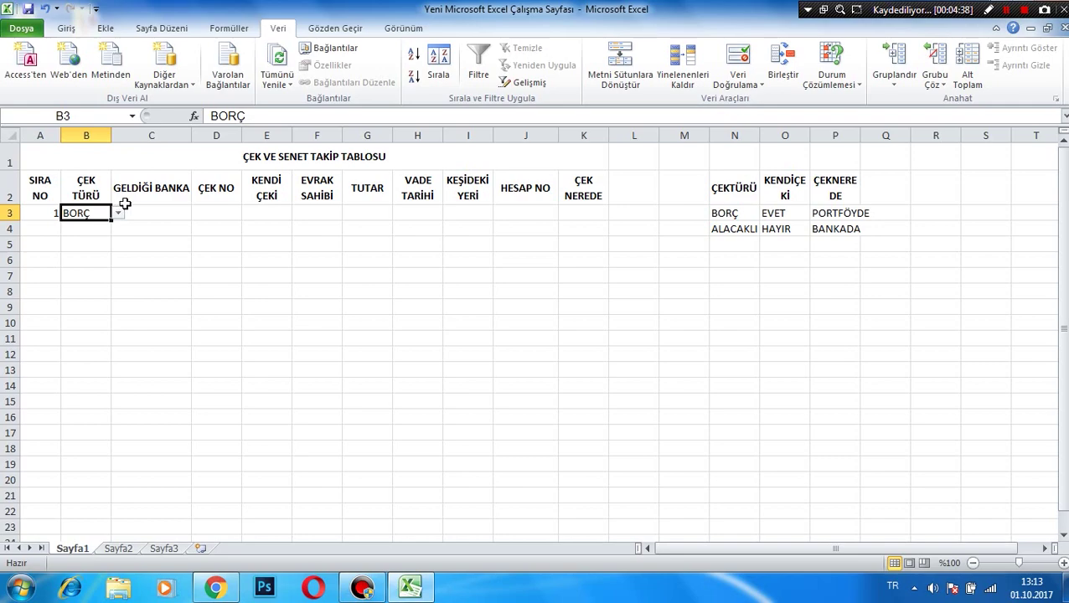
# Enter DENİZBANK in C3 and cheque number 12345 in D3.
pyautogui.click(151, 211)
pyautogui.write('DENİZBANK')
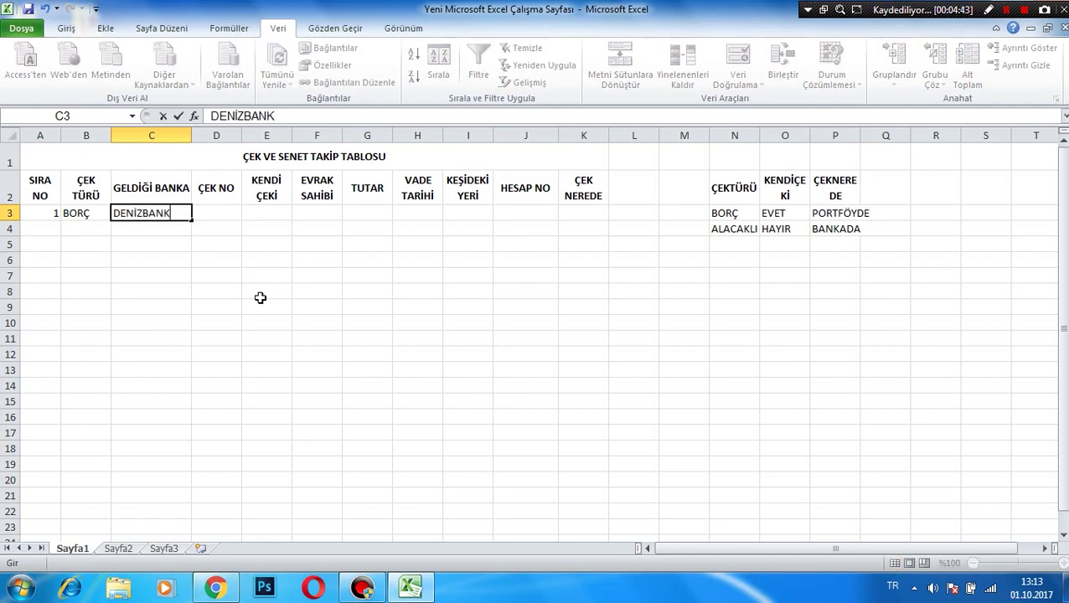
pyautogui.click(222, 211)
pyautogui.write('12345')
pyautogui.click(282, 213)
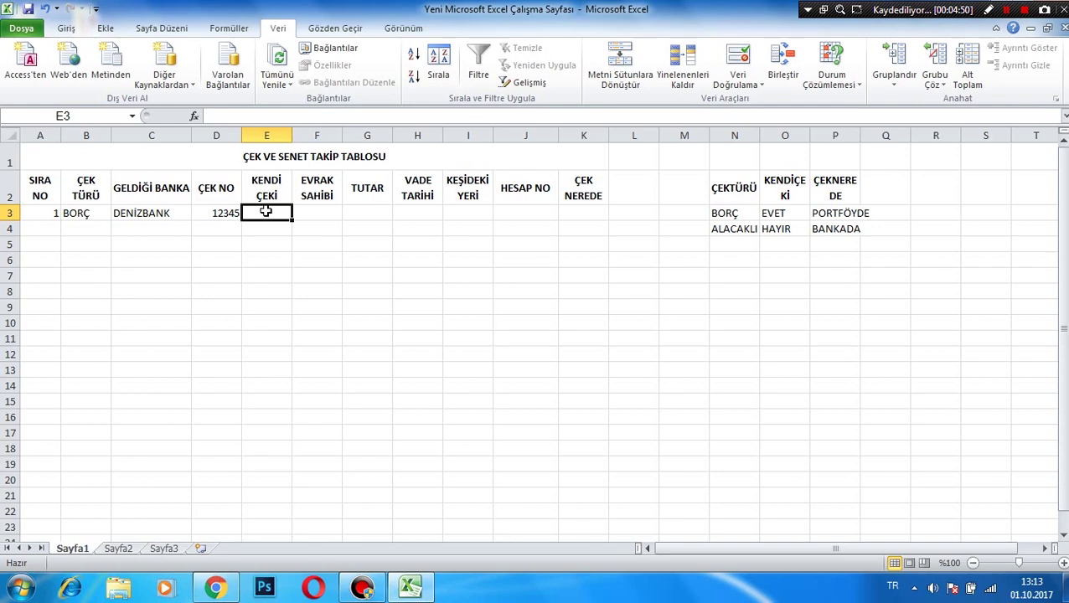
# Give E3 a List validation sourced from O3:O4, allowing only EVET or HAYIR.
pyautogui.click(753, 80)
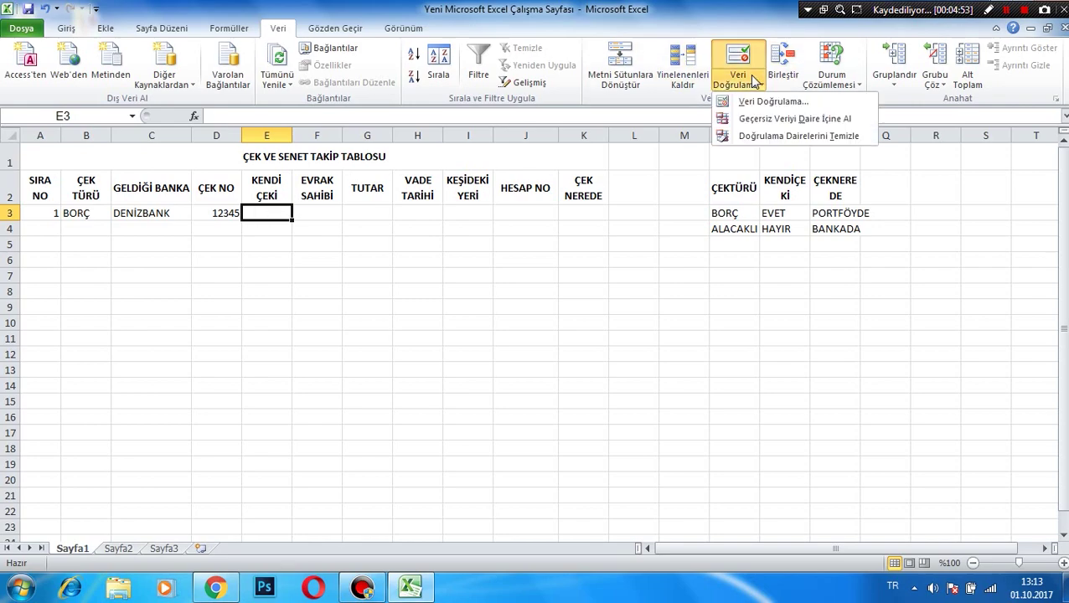
pyautogui.click(277, 33)
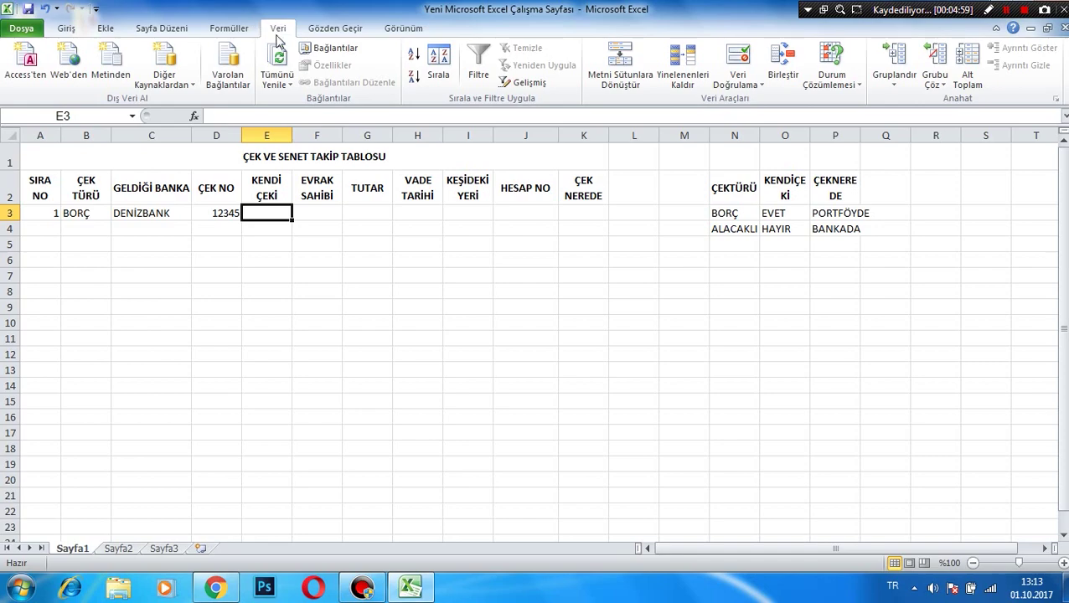
pyautogui.click(740, 82)
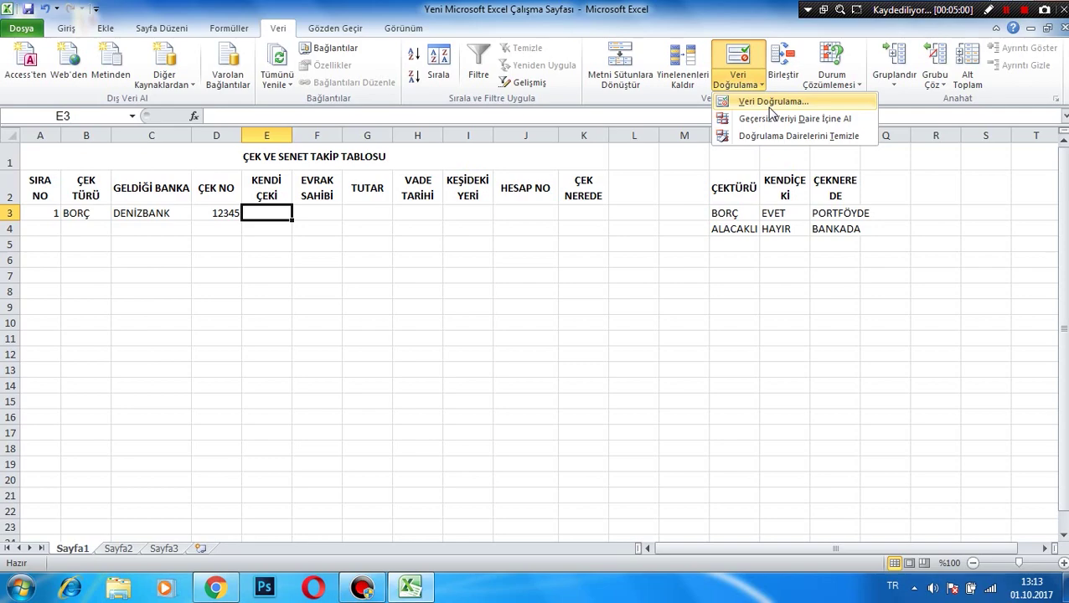
pyautogui.click(771, 102)
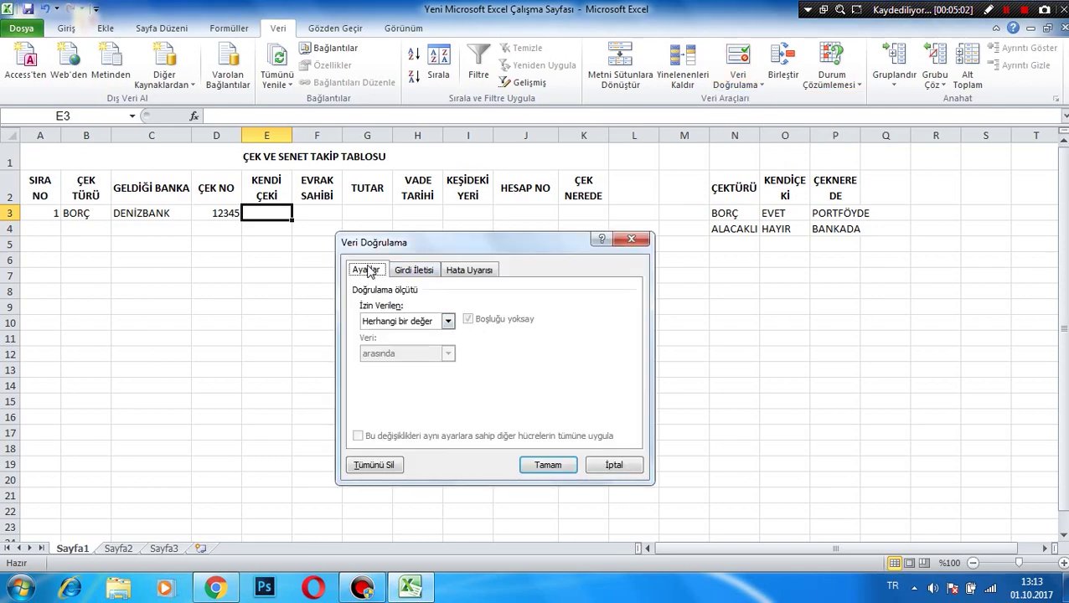
pyautogui.click(447, 320)
pyautogui.click(412, 366)
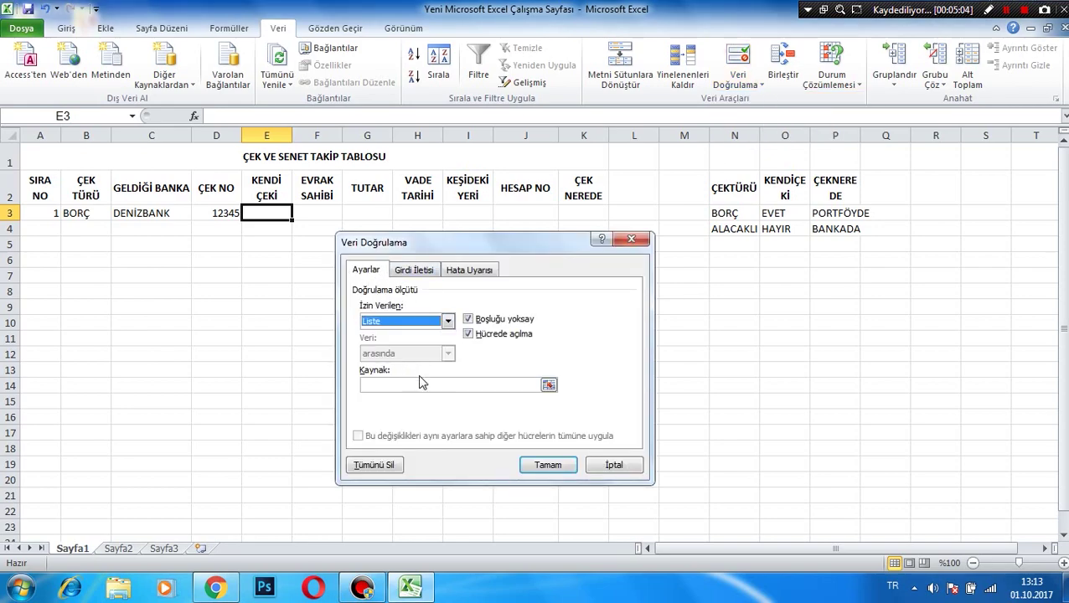
pyautogui.click(548, 385)
pyautogui.moveTo(769, 212); pyautogui.dragTo(777, 235)
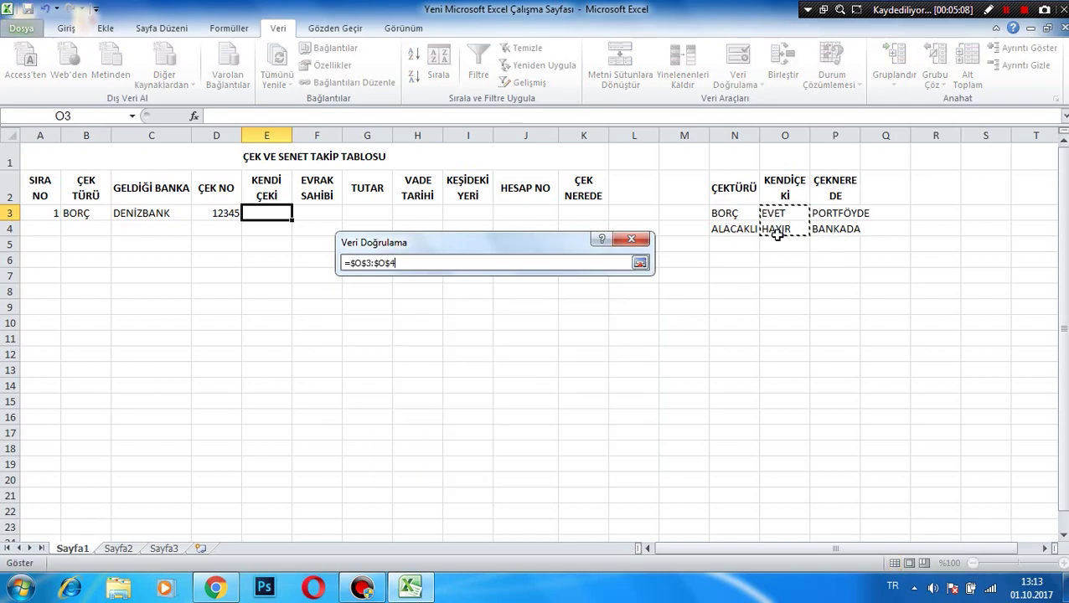
pyautogui.click(640, 264)
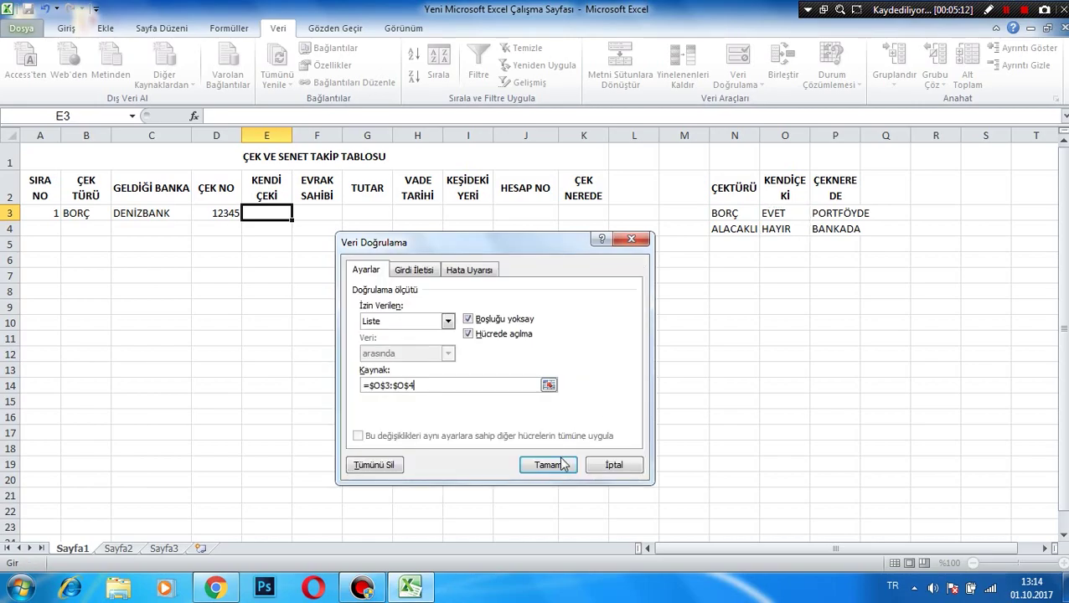
pyautogui.click(553, 464)
pyautogui.click(298, 213)
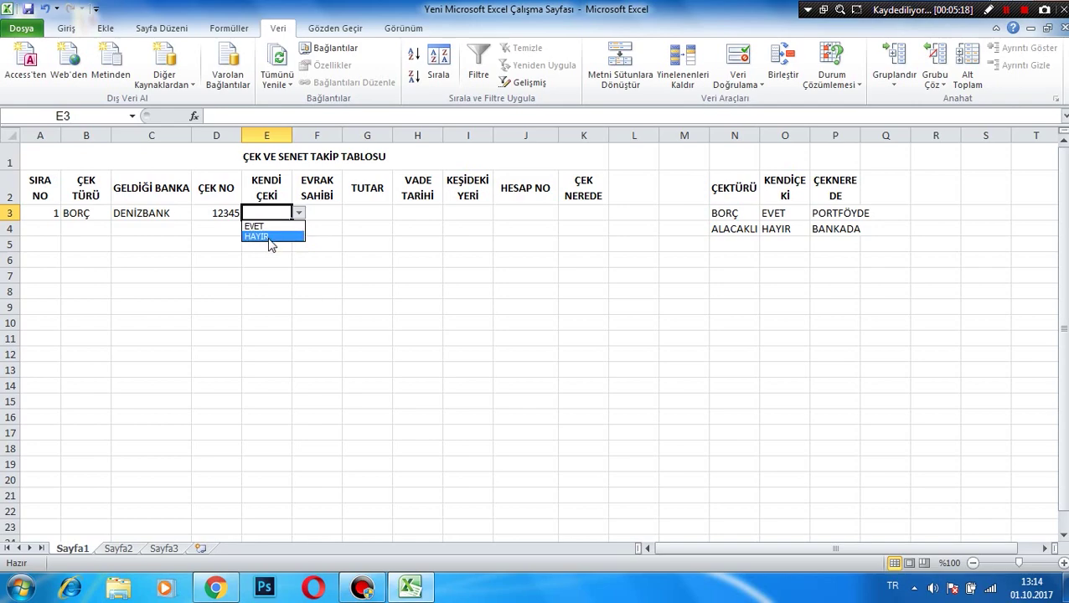
# Choose HAYIR in E3, enter the document owner's full name in F3, and widen column F.
pyautogui.click(271, 236)
pyautogui.click(326, 217)
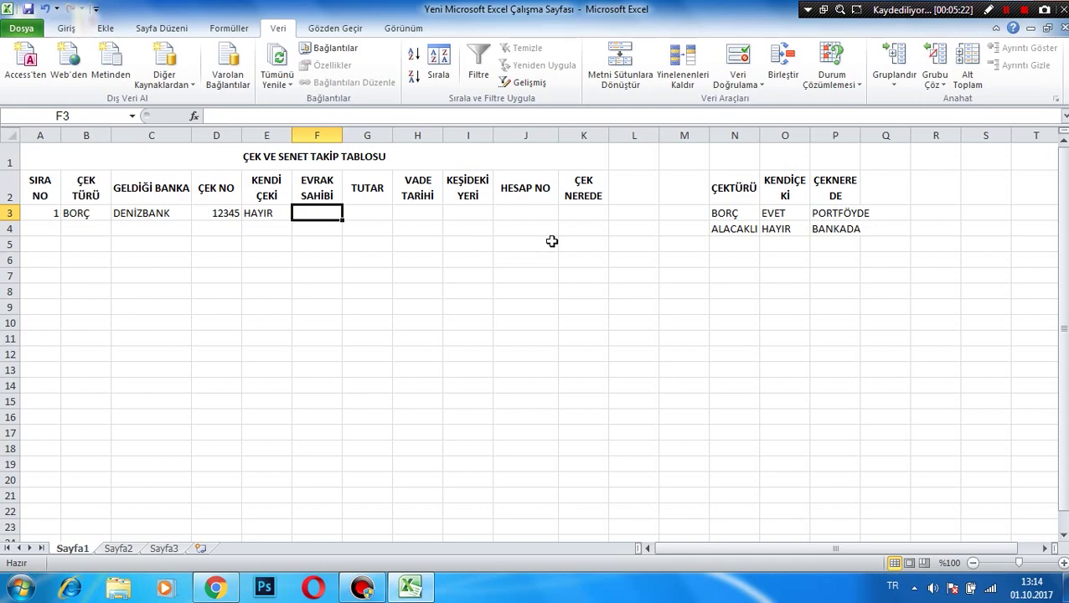
pyautogui.write('MUSTAFA')
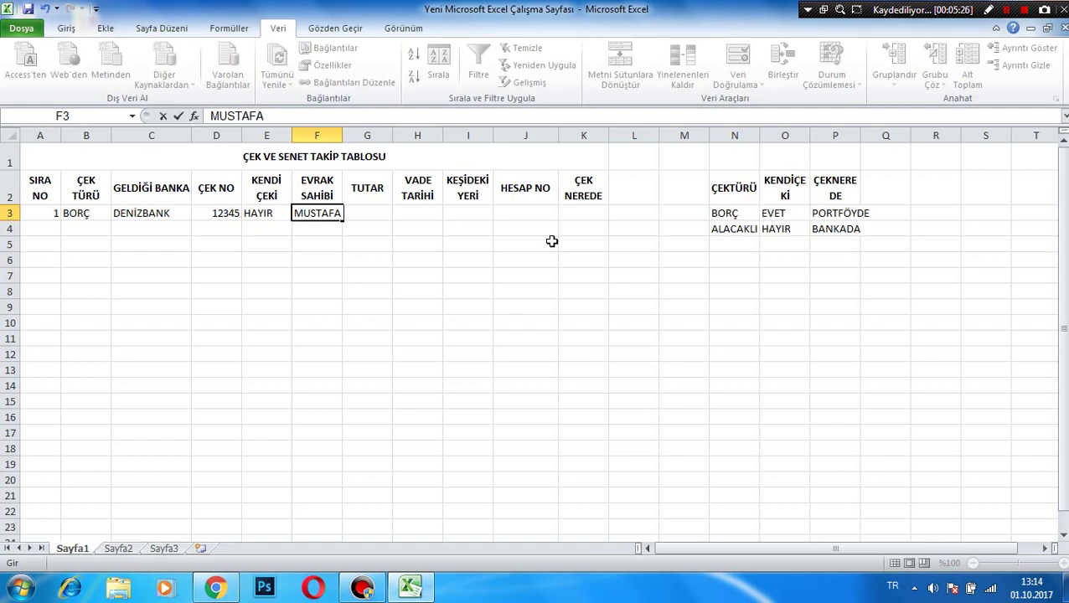
pyautogui.write(' KOCA')
pyautogui.click(403, 276)
pyautogui.click(376, 215)
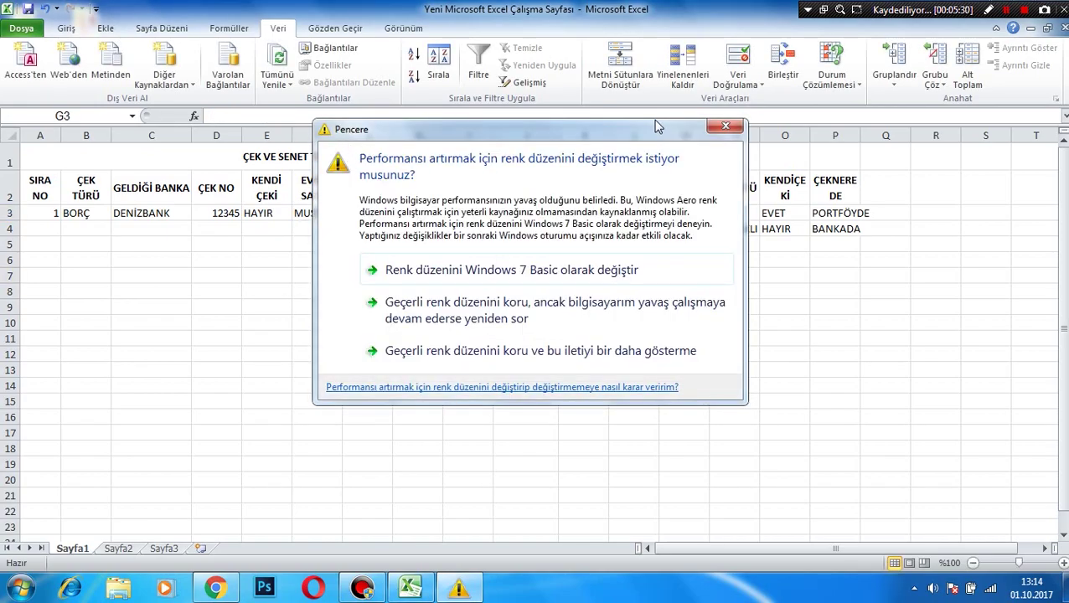
pyautogui.click(726, 126)
pyautogui.moveTo(342, 135); pyautogui.dragTo(384, 135)
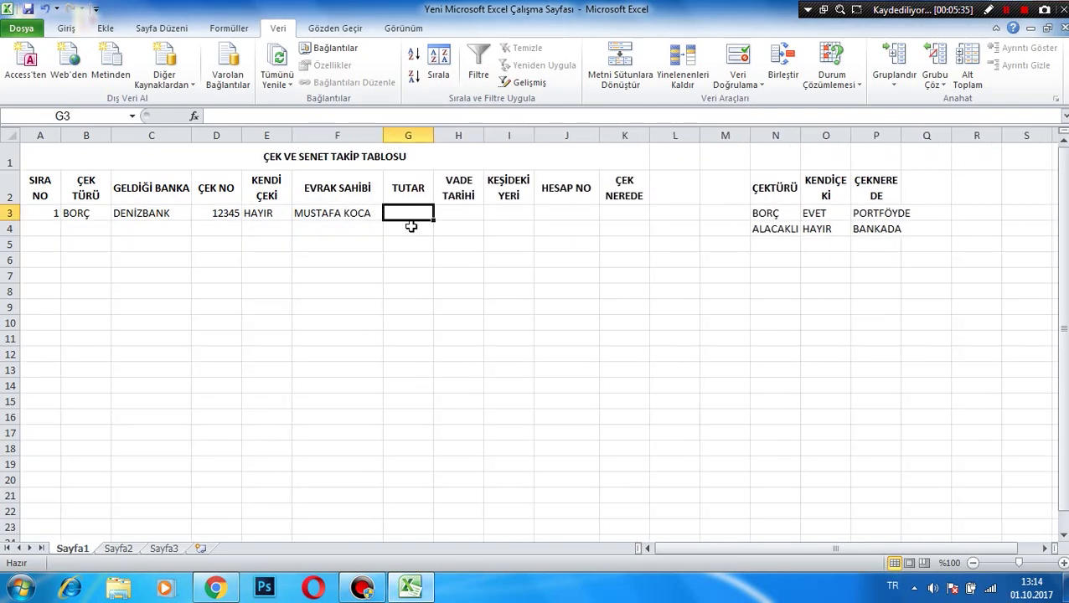
# Enter 5000 in G3 and format it as currency so it reads 5.000,00 TL.
pyautogui.write('5000')
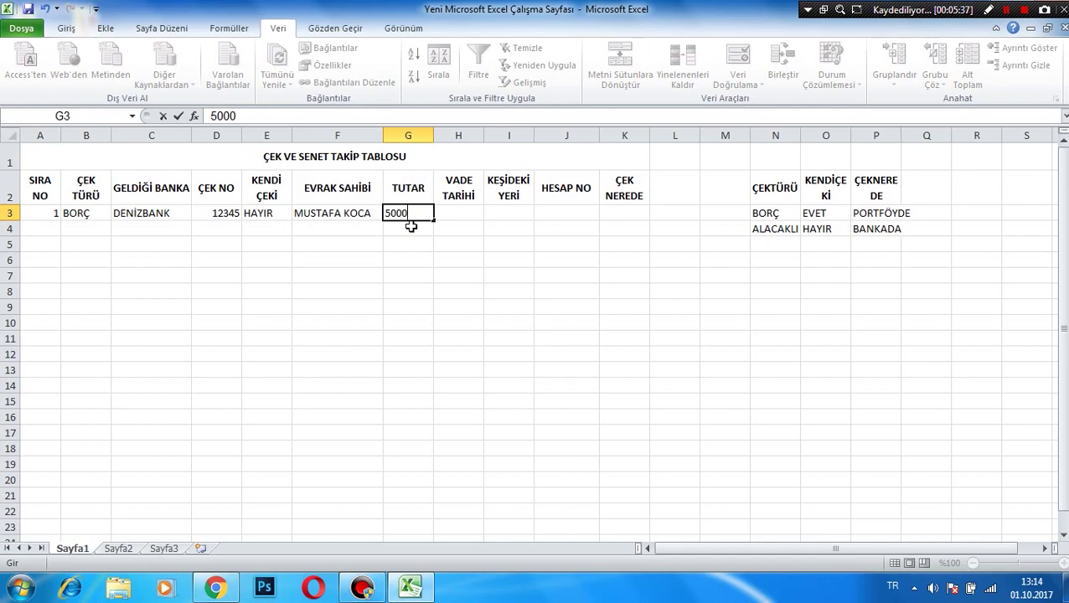
pyautogui.click(516, 401)
pyautogui.click(412, 213)
pyautogui.rightClick(413, 211)
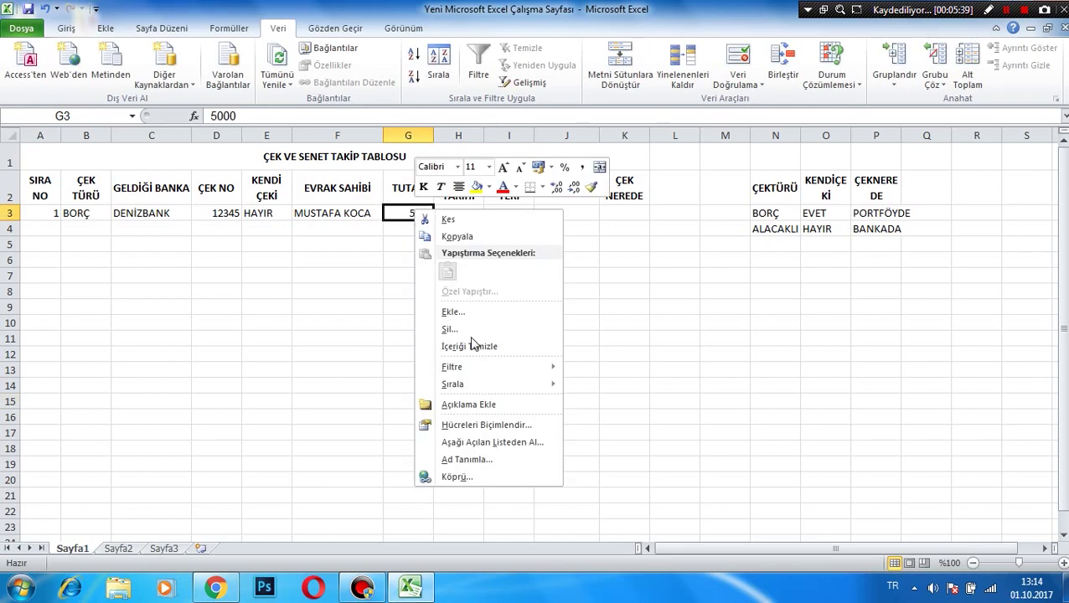
pyautogui.click(512, 426)
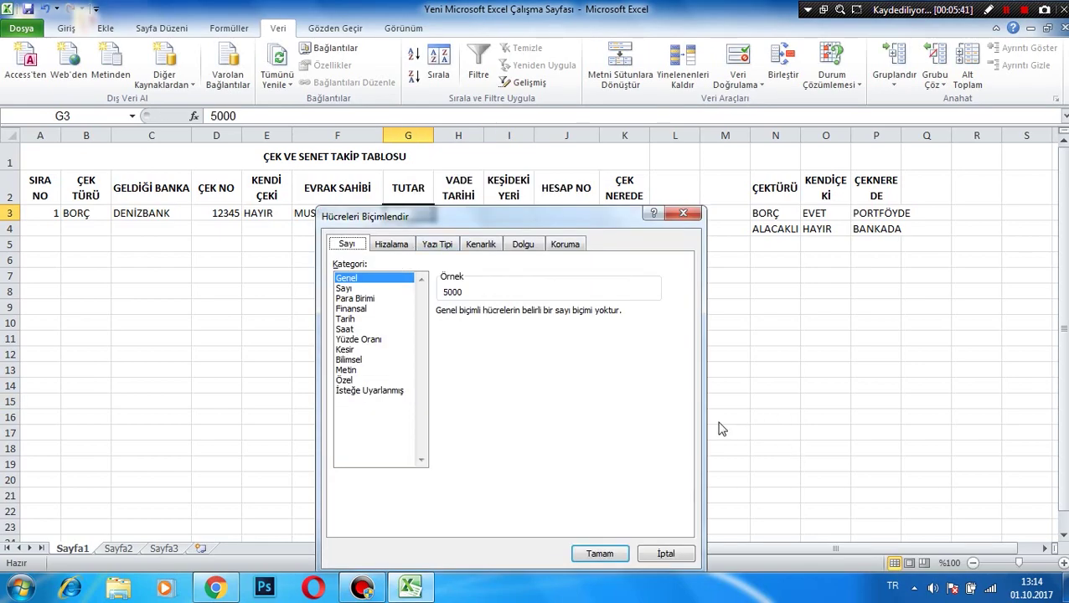
pyautogui.click(377, 288)
pyautogui.click(377, 308)
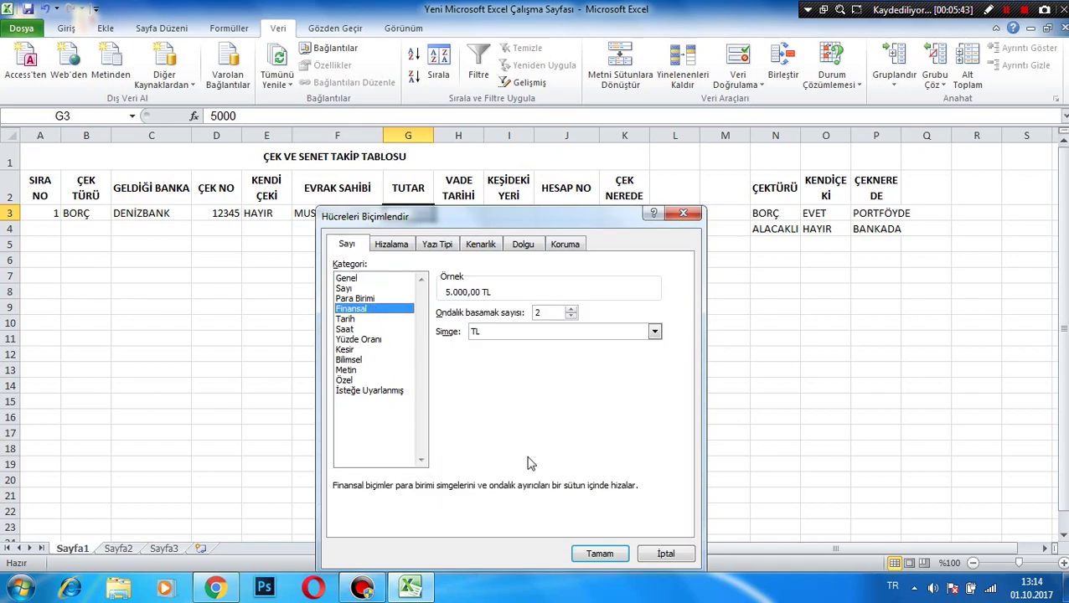
pyautogui.click(371, 298)
pyautogui.click(600, 554)
pyautogui.click(466, 355)
# Enter due date 01.02.18 in H3, İZMİR in I3, and the account number in J3.
pyautogui.click(471, 211)
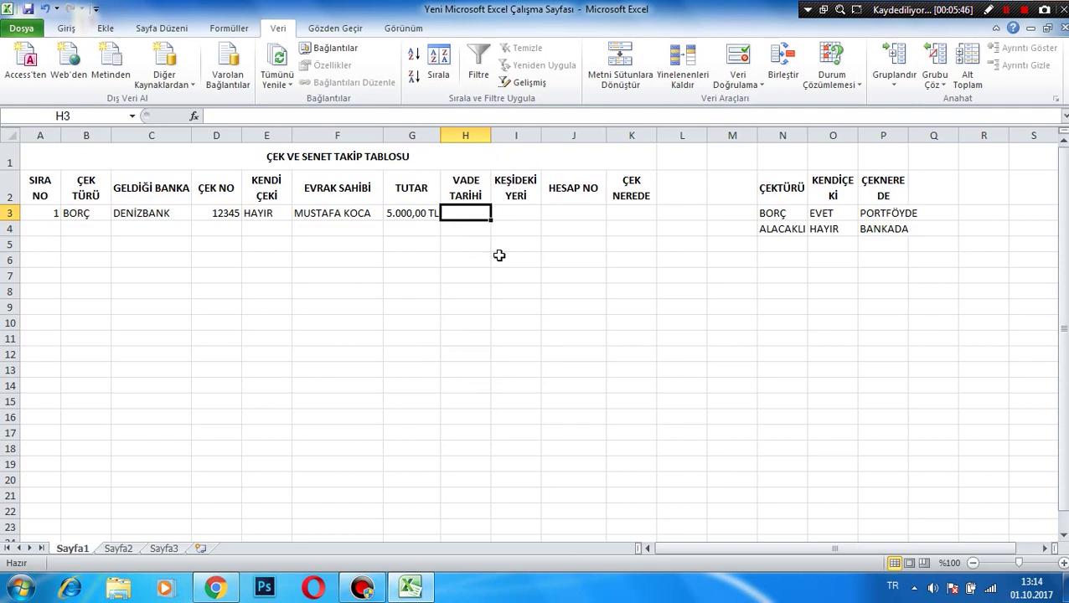
pyautogui.write('01.02.18')
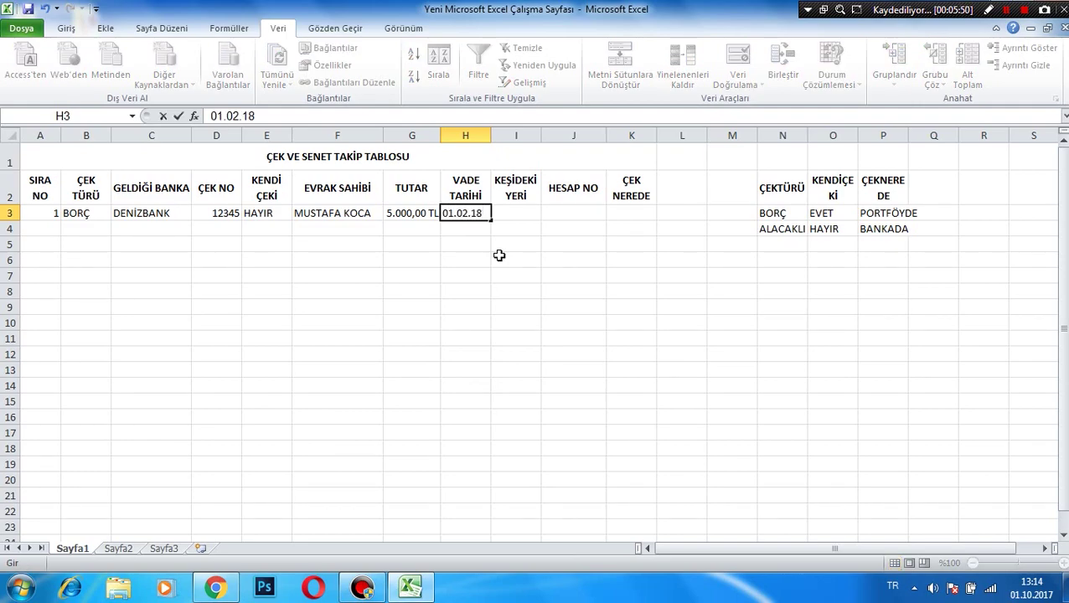
pyautogui.click(499, 255)
pyautogui.click(508, 213)
pyautogui.write('İZMİR')
pyautogui.click(520, 254)
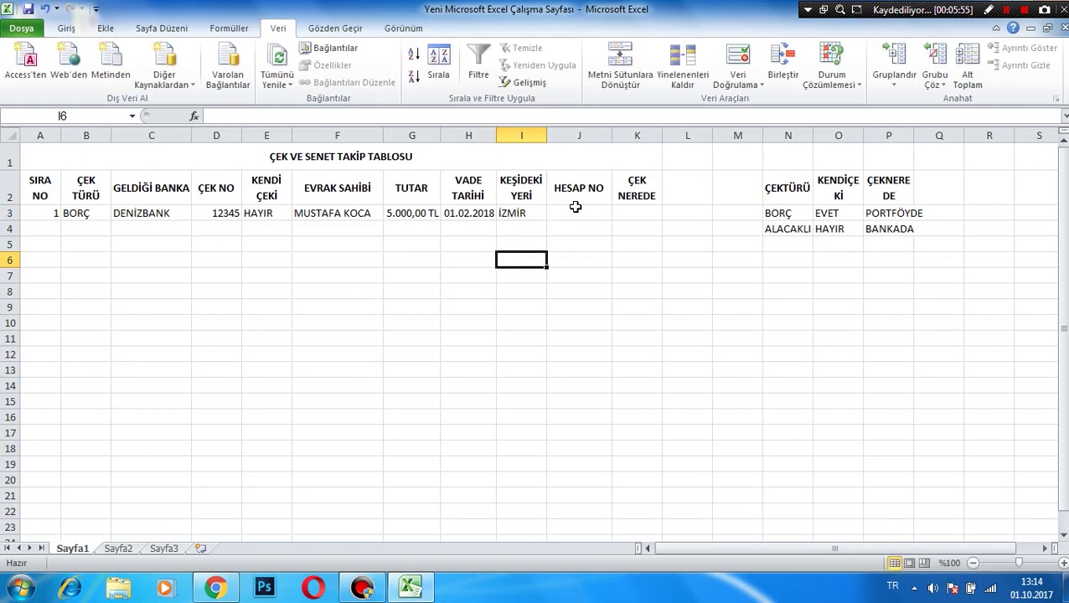
pyautogui.click(576, 207)
pyautogui.write('567890')
pyautogui.click(650, 209)
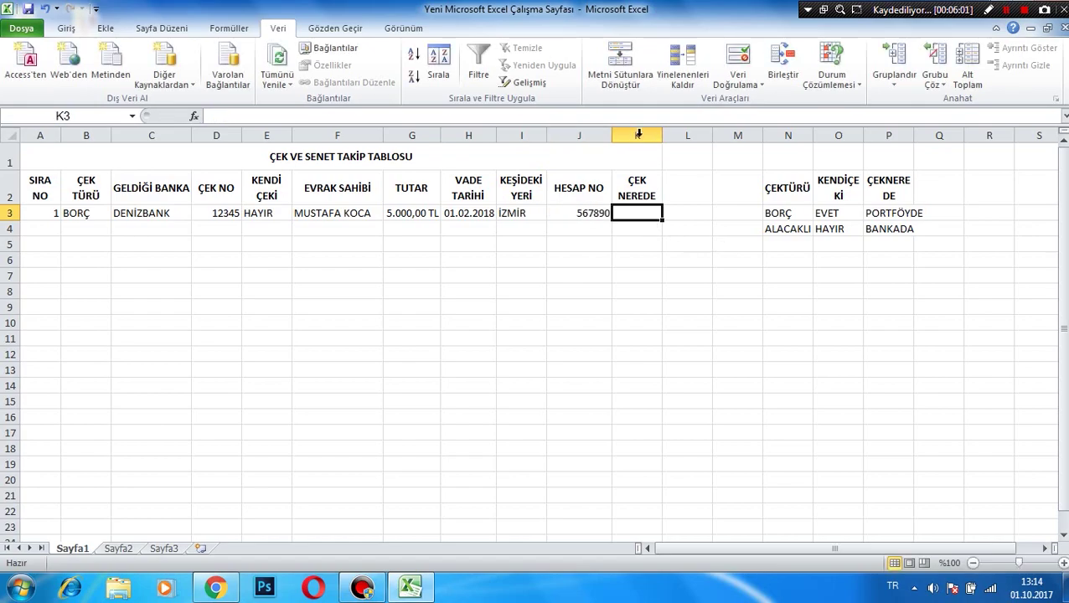
# Add a list validation to K3 with source =$P$3:$P$4 (PORTFÖYDE, BANKADA).
pyautogui.click(738, 82)
pyautogui.click(763, 101)
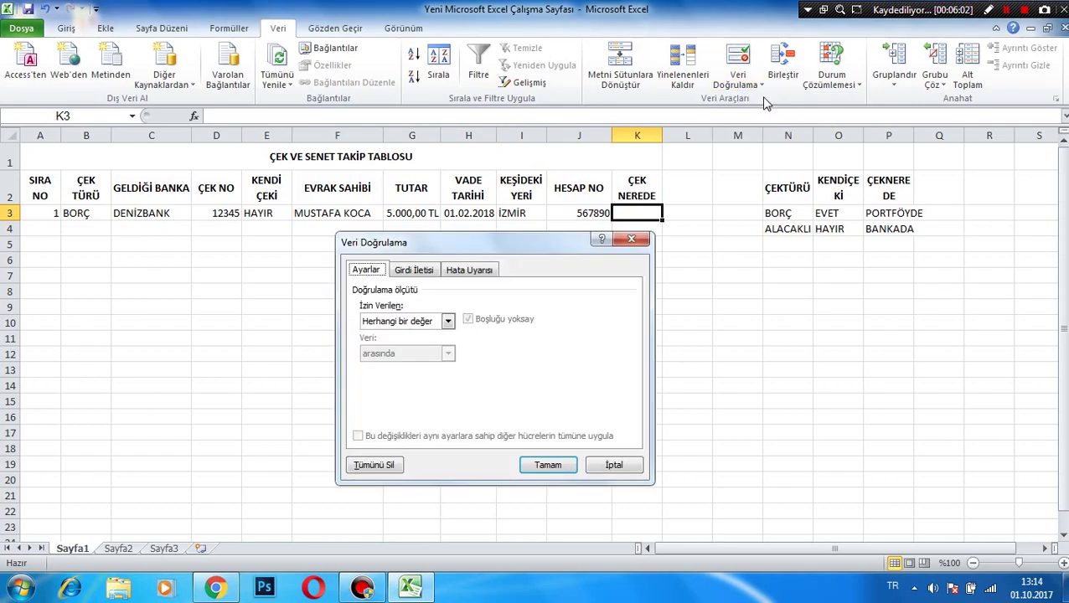
pyautogui.click(420, 327)
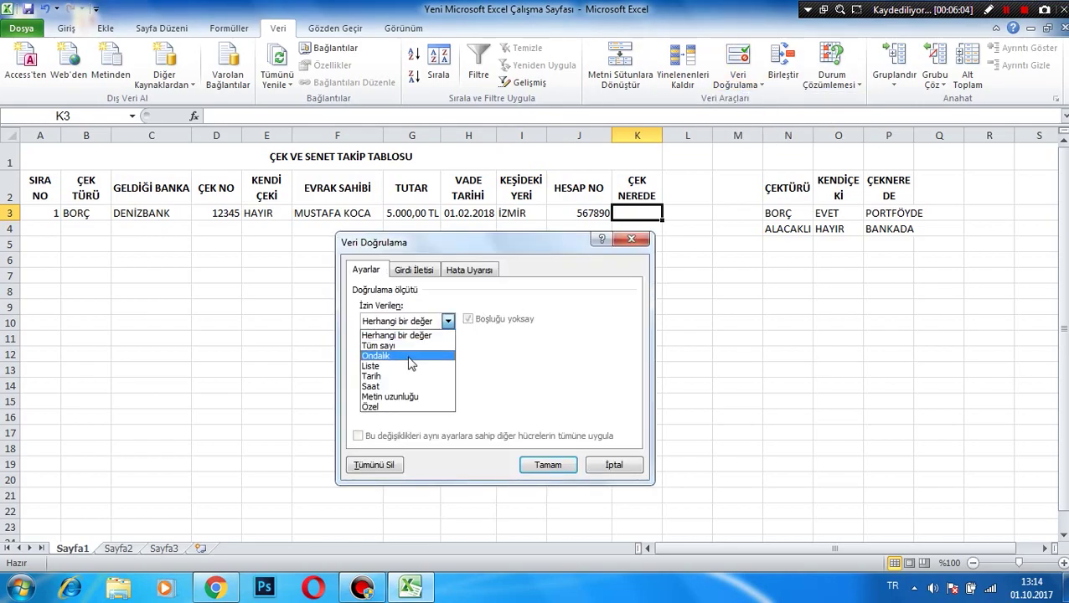
pyautogui.click(408, 365)
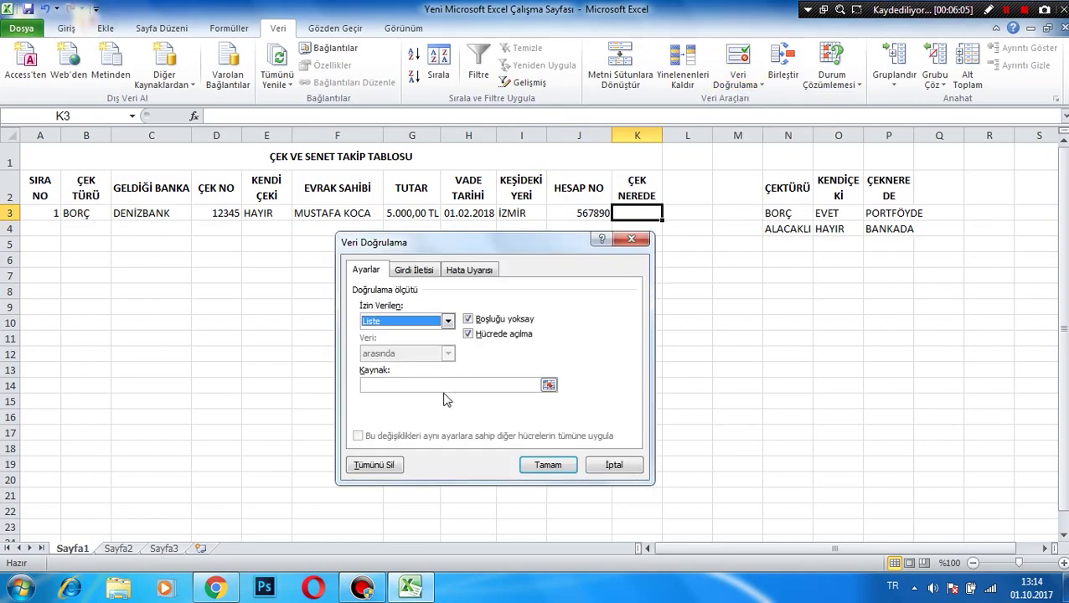
pyautogui.click(548, 385)
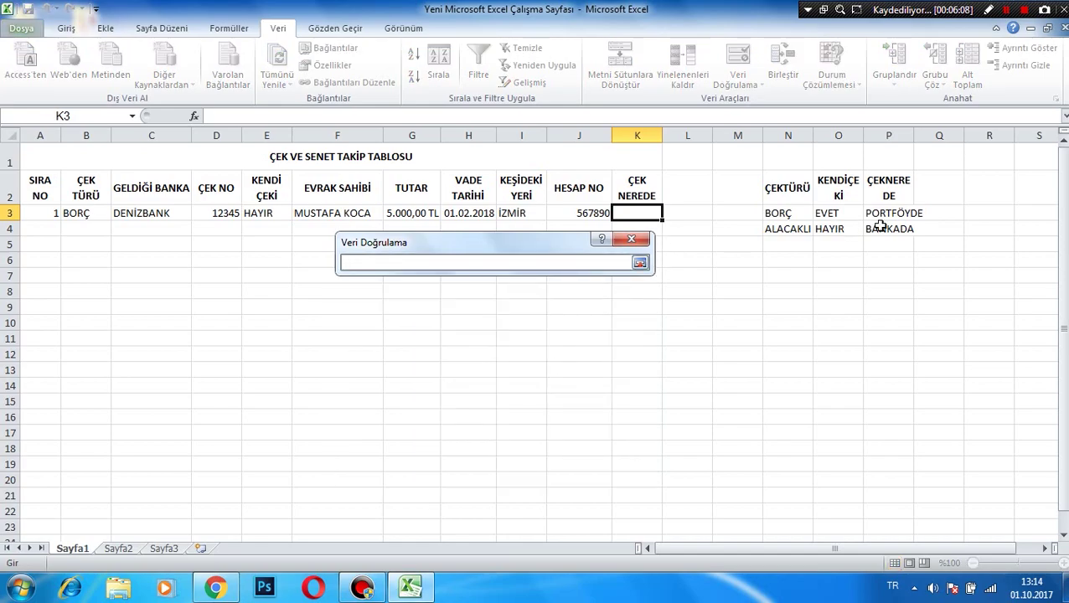
pyautogui.moveTo(881, 213); pyautogui.dragTo(892, 229)
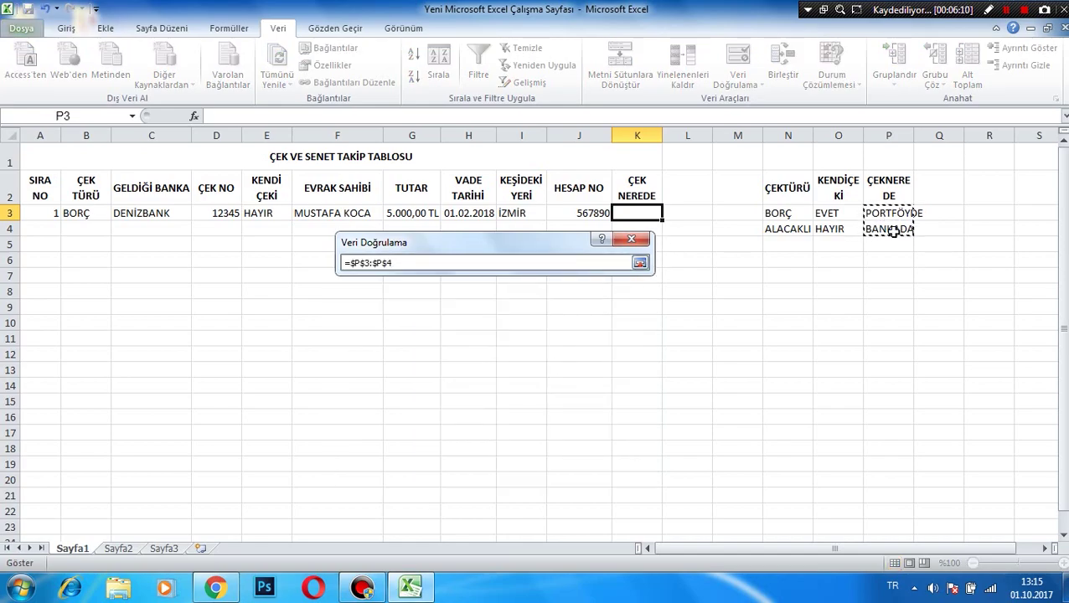
pyautogui.click(640, 263)
pyautogui.click(548, 466)
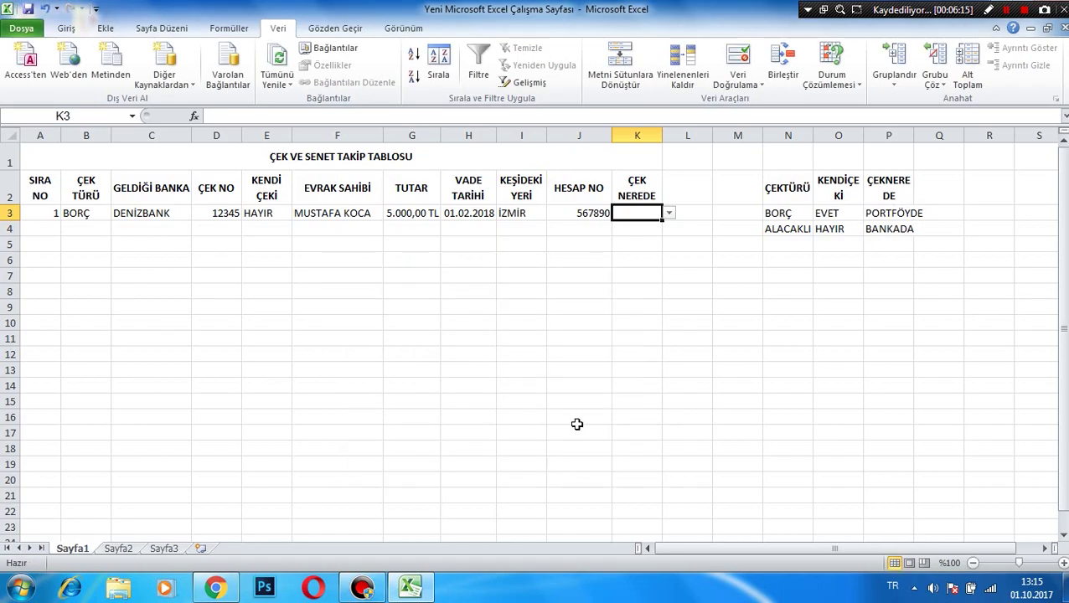
# Choose PORTFÖYDE from K3's dropdown, then move to A4.
pyautogui.click(669, 213)
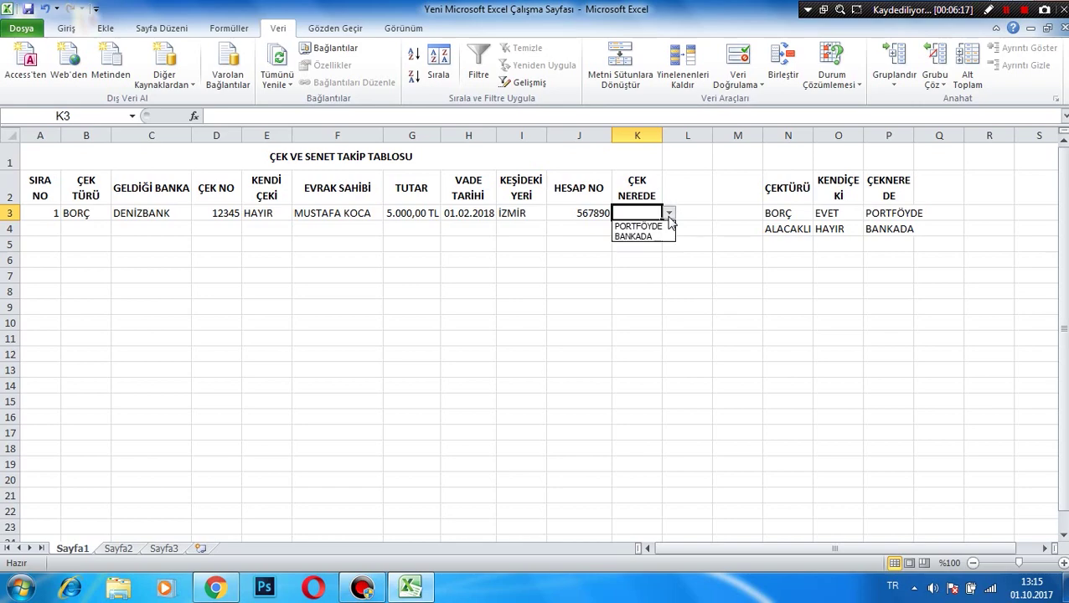
pyautogui.click(641, 227)
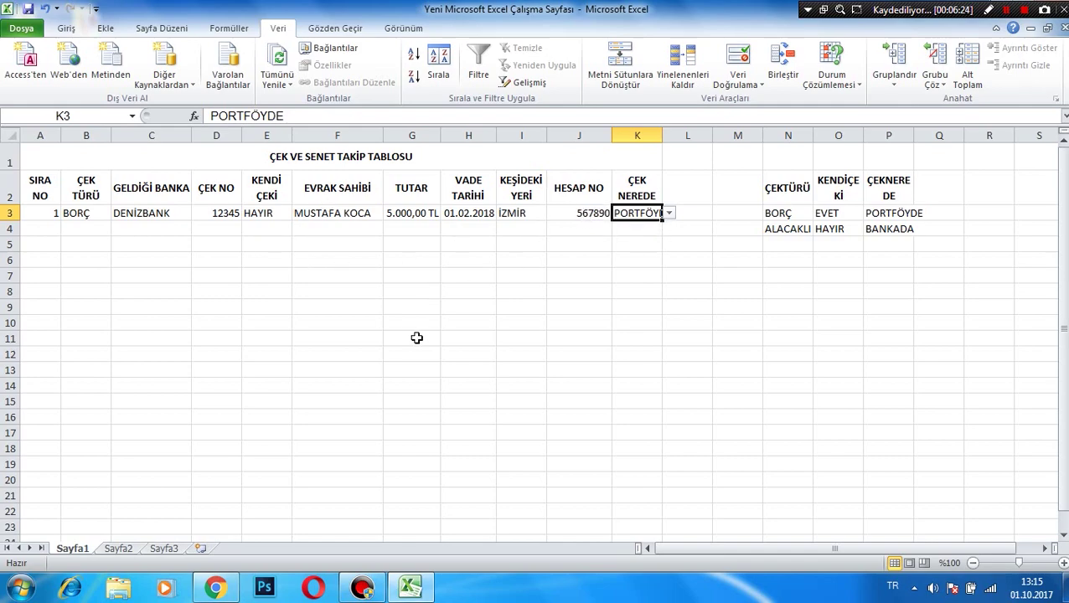
pyautogui.click(84, 217)
pyautogui.click(45, 232)
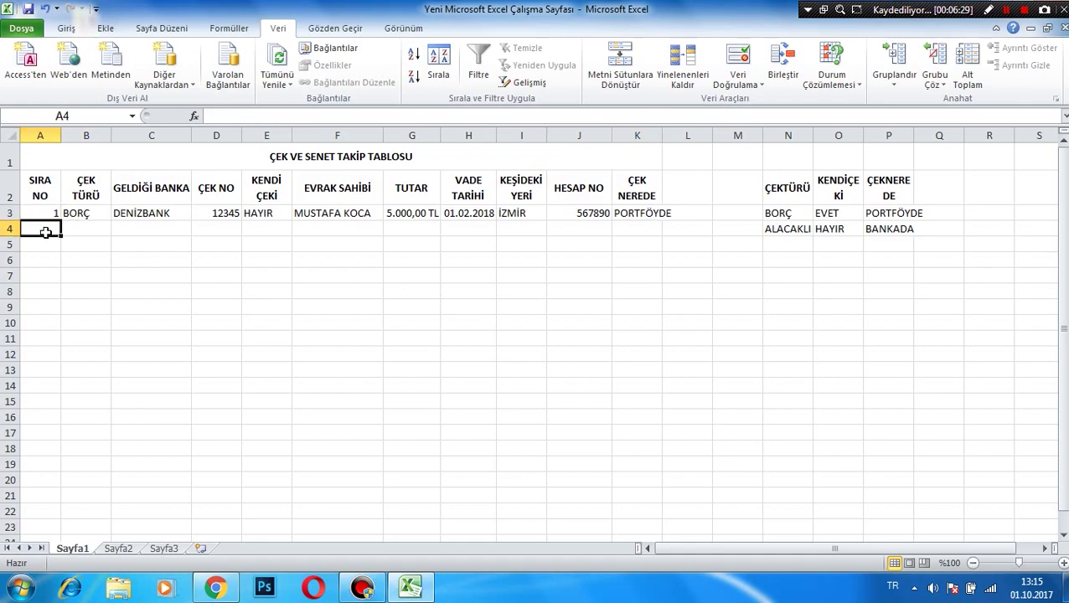
# Number the next rows by entering 2 in A4 and 3 in A5.
pyautogui.write('2')
pyautogui.press('Return')
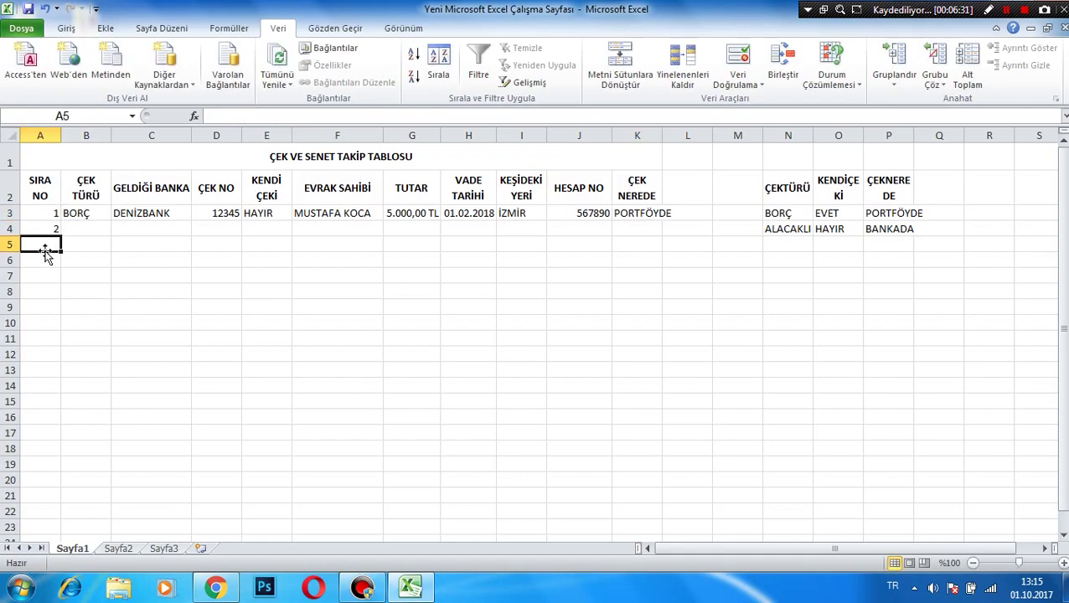
pyautogui.write('3')
pyautogui.press('Tab')
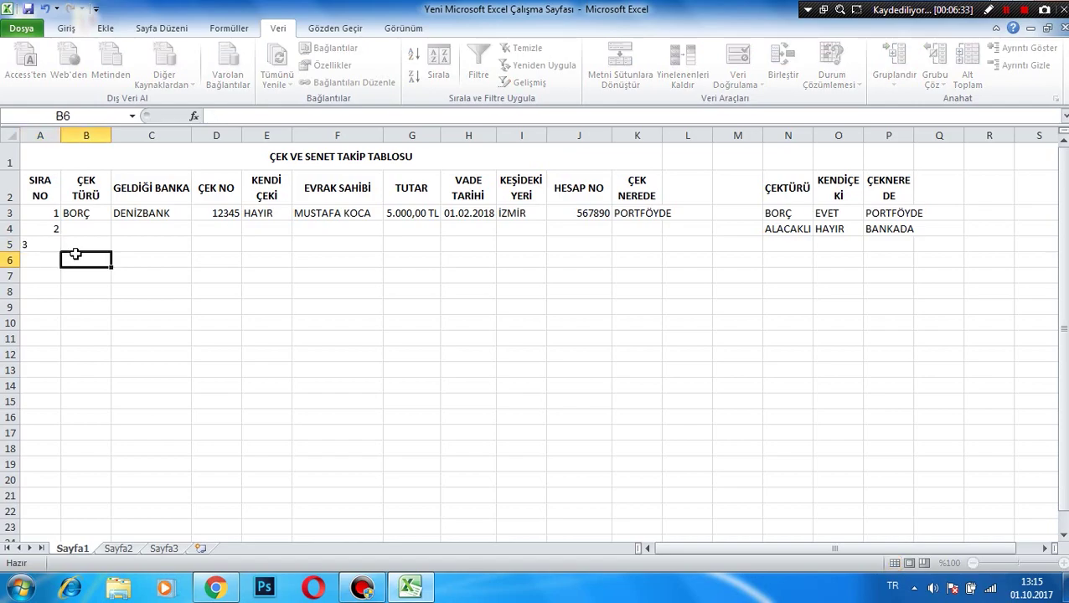
# Fill BORÇ from B3 down through B6.
pyautogui.click(94, 213)
pyautogui.moveTo(113, 222); pyautogui.dragTo(109, 219)
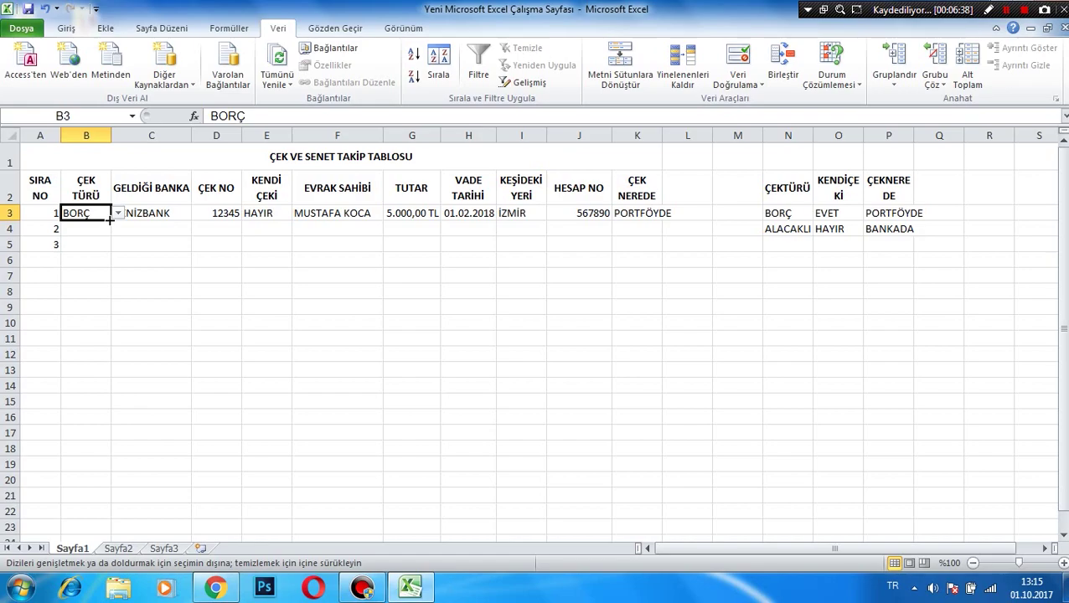
pyautogui.moveTo(109, 220); pyautogui.dragTo(107, 238)
pyautogui.moveTo(108, 238); pyautogui.dragTo(108, 263)
pyautogui.click(101, 231)
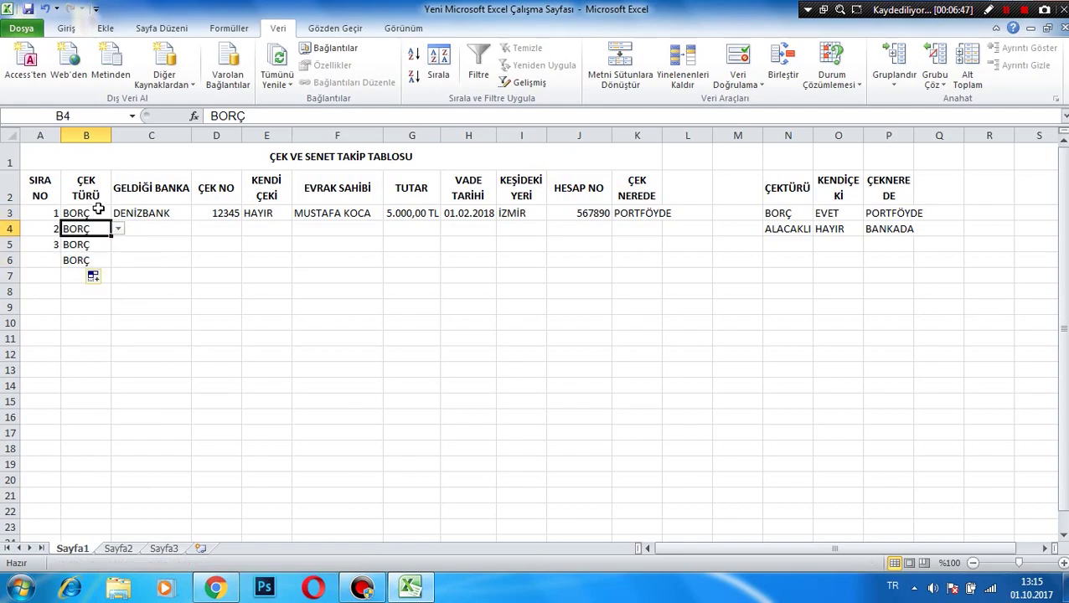
pyautogui.click(98, 212)
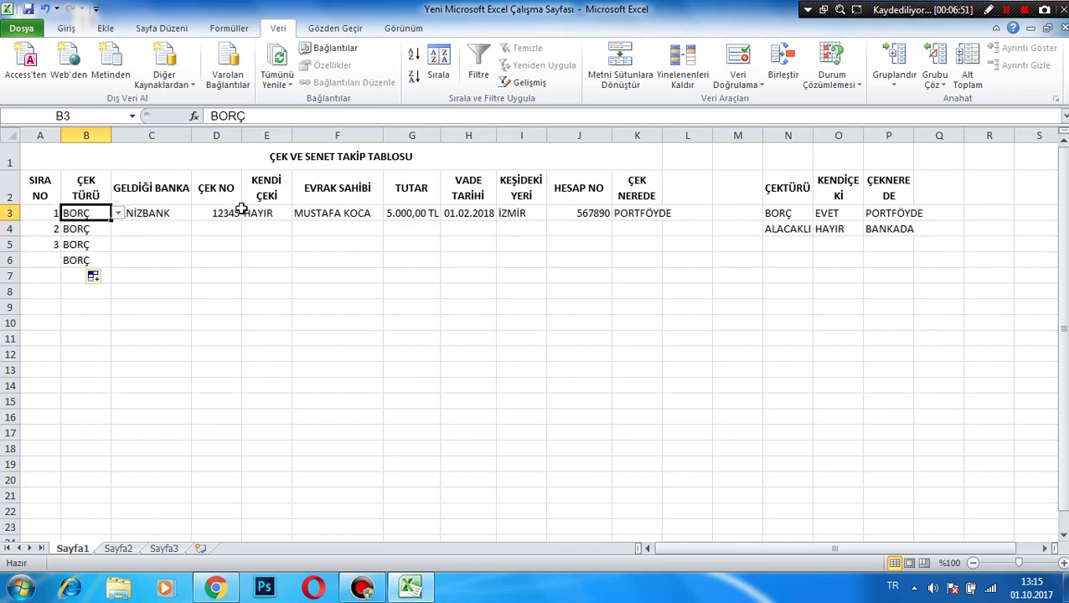
# Fill HAYIR from E3 and PORTFÖYDE from K3 down through row 6.
pyautogui.click(285, 214)
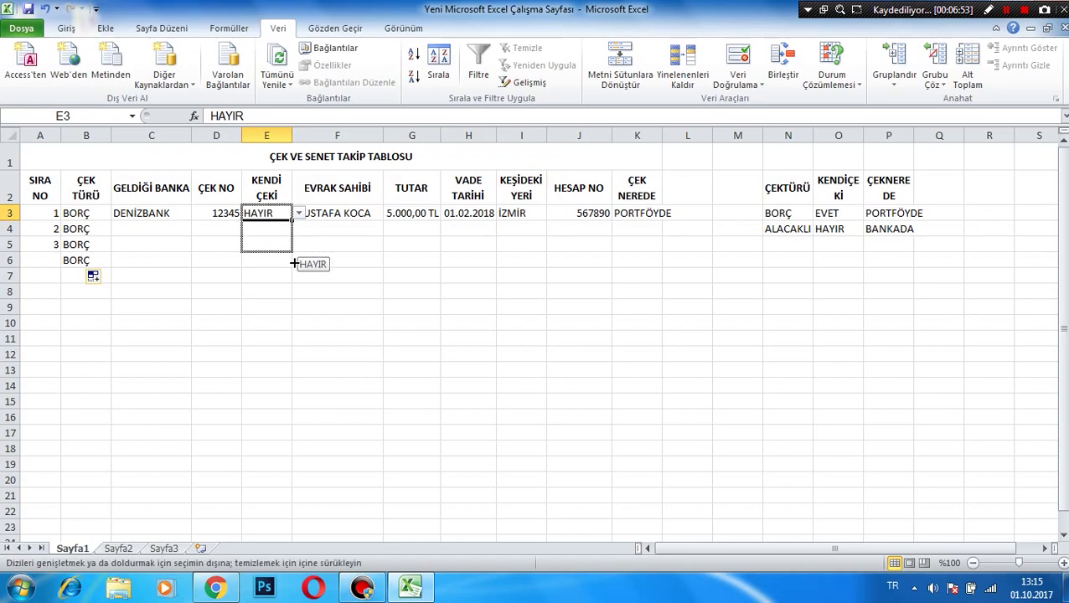
pyautogui.moveTo(292, 222); pyautogui.dragTo(293, 265)
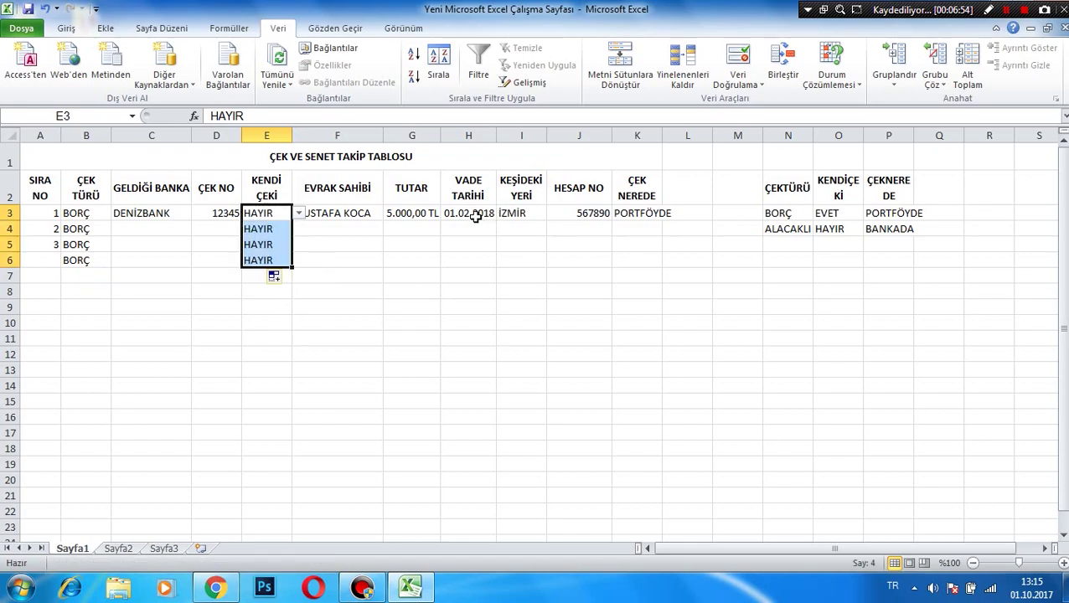
pyautogui.click(635, 212)
pyautogui.moveTo(662, 221); pyautogui.dragTo(667, 276)
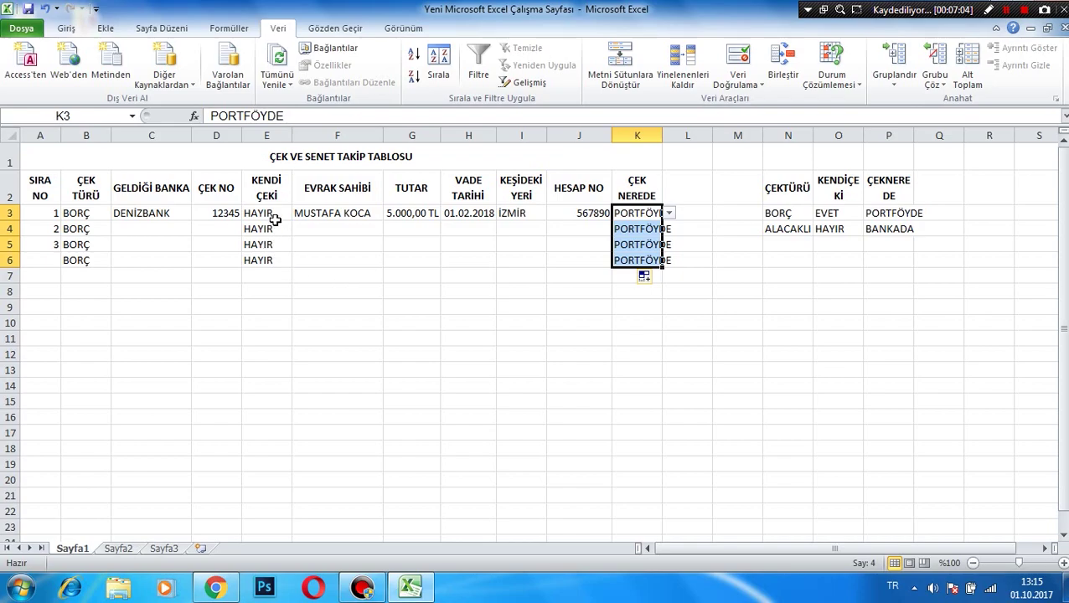
pyautogui.click(163, 287)
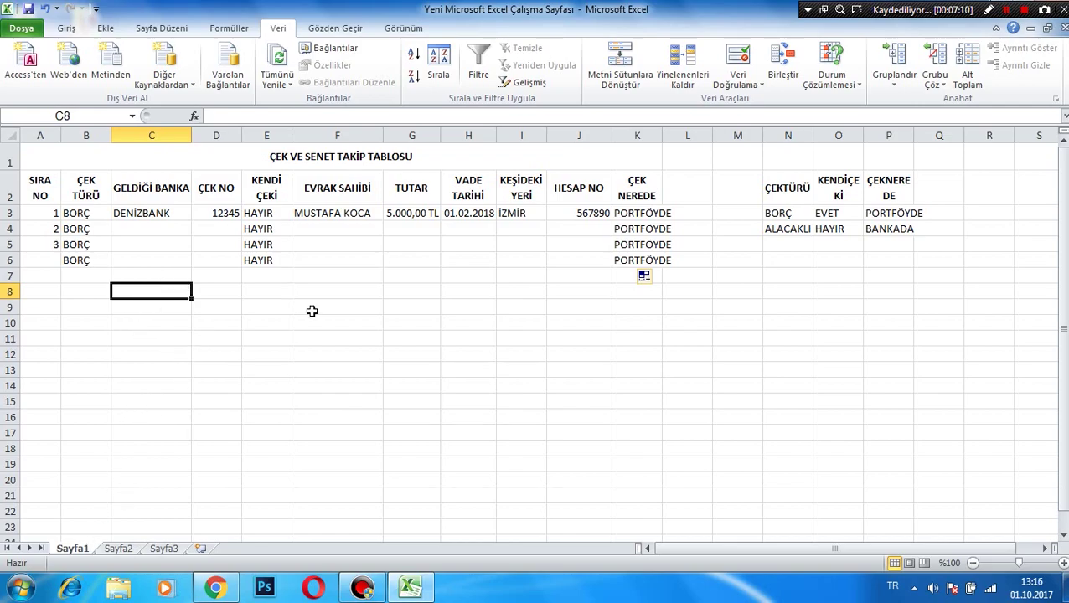
pyautogui.doubleClick(254, 155)
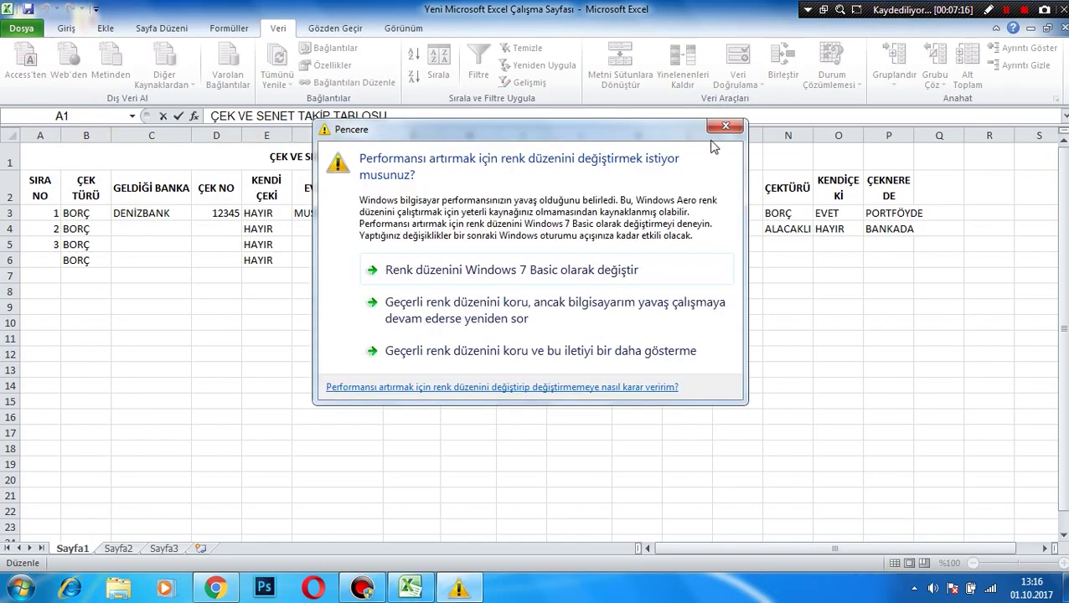
# Prefix the A1 title with 'EKİM AYI' to read EKİM AYI ÇEK VE SENET TAKİP TABLOSU.
pyautogui.click(725, 127)
pyautogui.write('EKİM ')
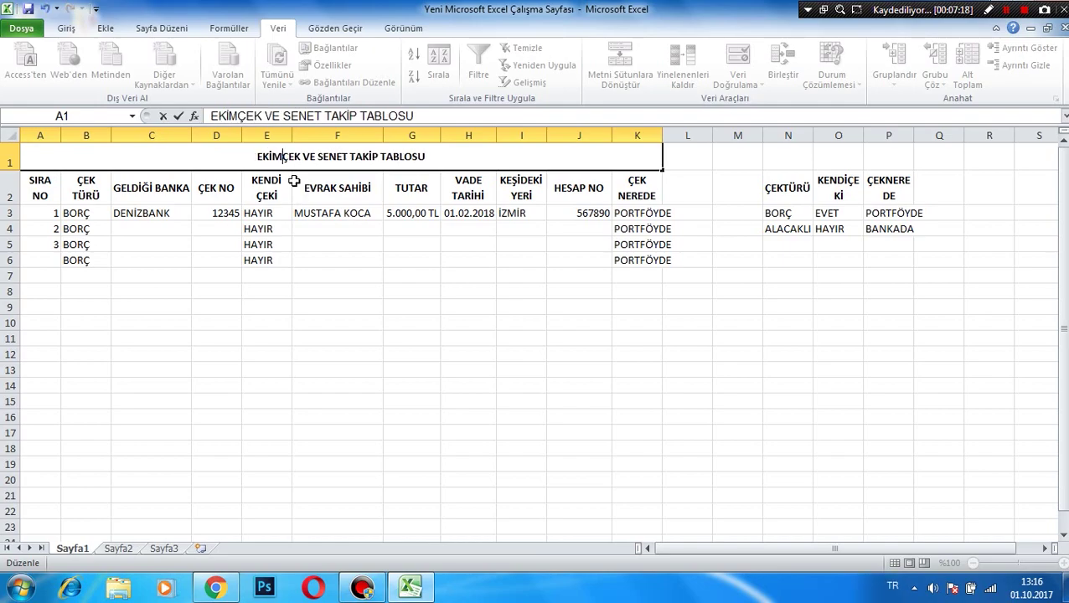
pyautogui.write('AYI')
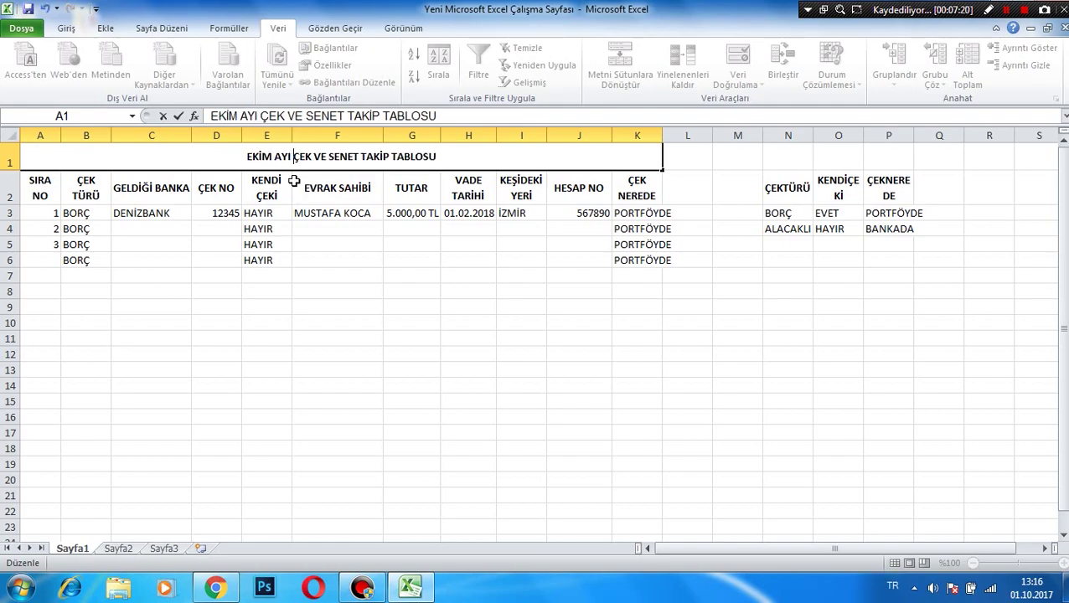
pyautogui.click(79, 549)
# Rename sheet Sayfa1 to EKİM, then switch to Sayfa2.
pyautogui.doubleClick(79, 549)
pyautogui.write('EKİM')
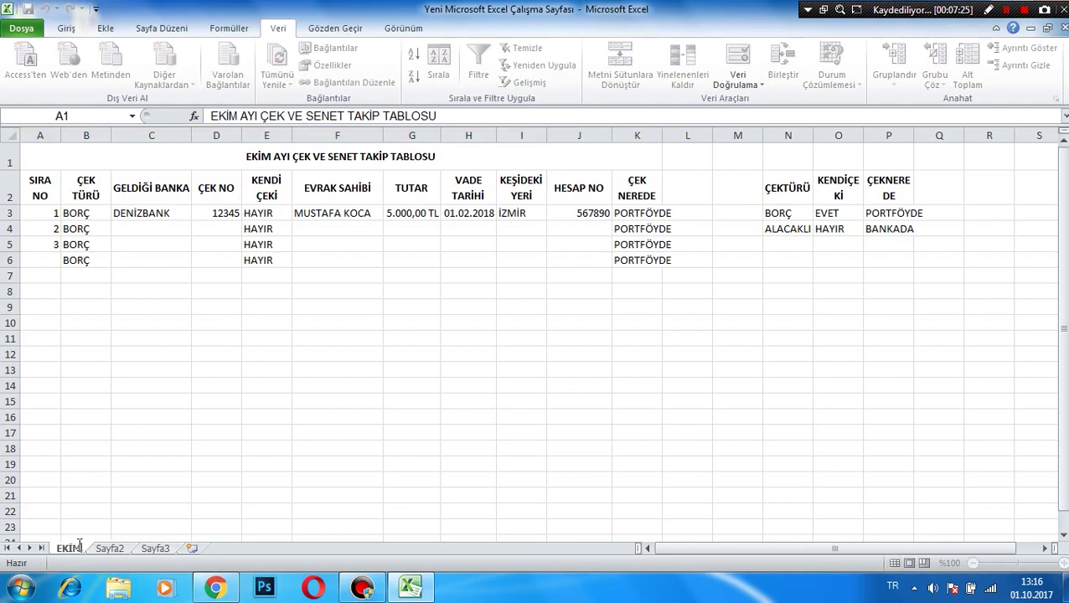
pyautogui.click(112, 492)
pyautogui.click(100, 548)
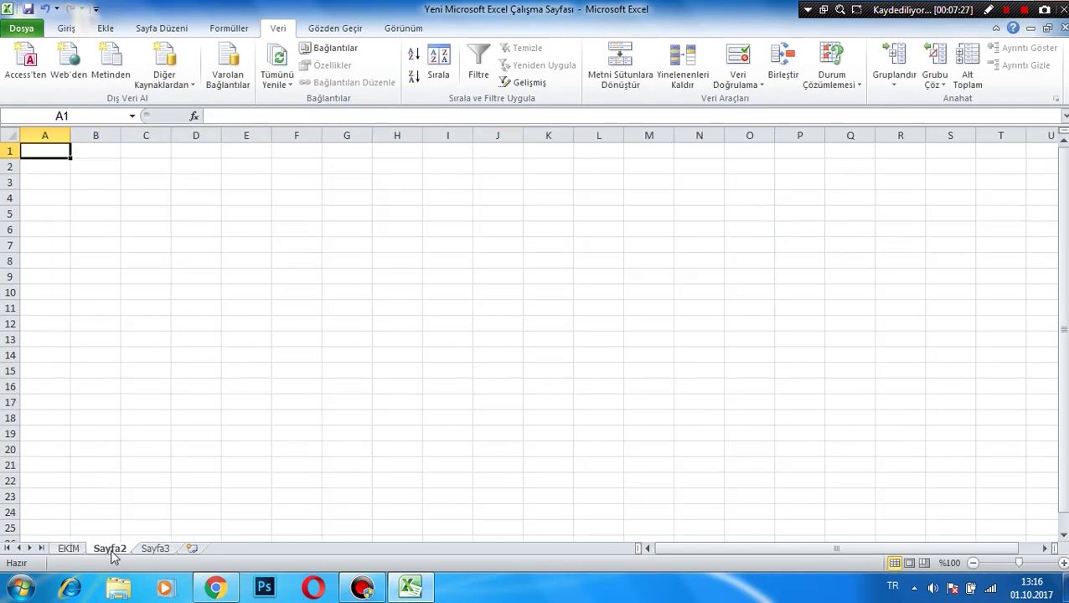
# Glance at Sayfa3, return to the EKİM sheet, and select an empty cell below the table.
pyautogui.click(155, 550)
pyautogui.click(82, 550)
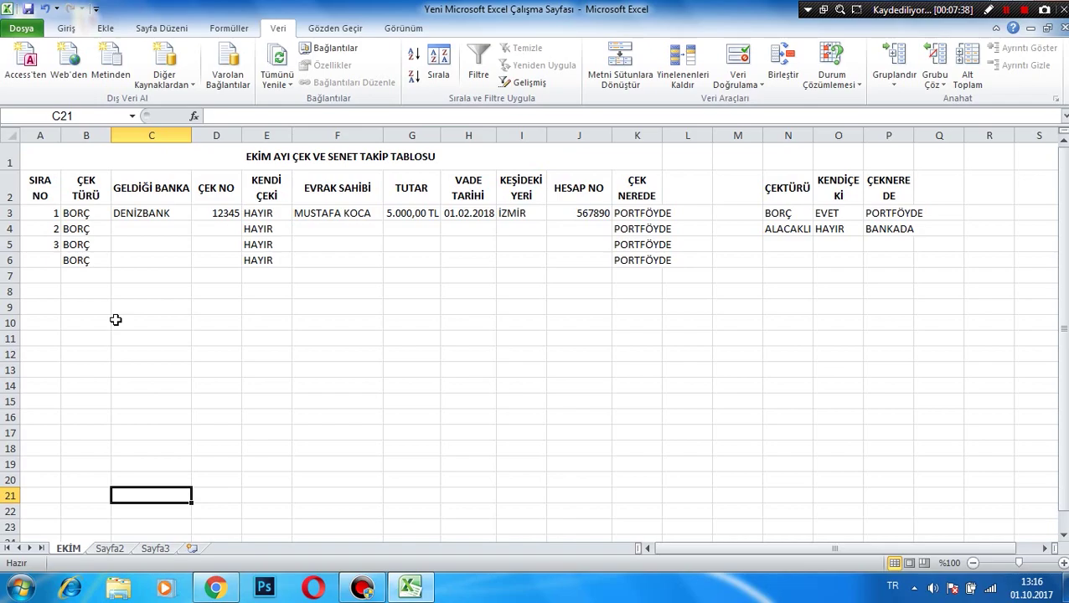
pyautogui.scroll(-1, 129, 261)
pyautogui.scroll(1, 129, 260)
pyautogui.click(371, 295)
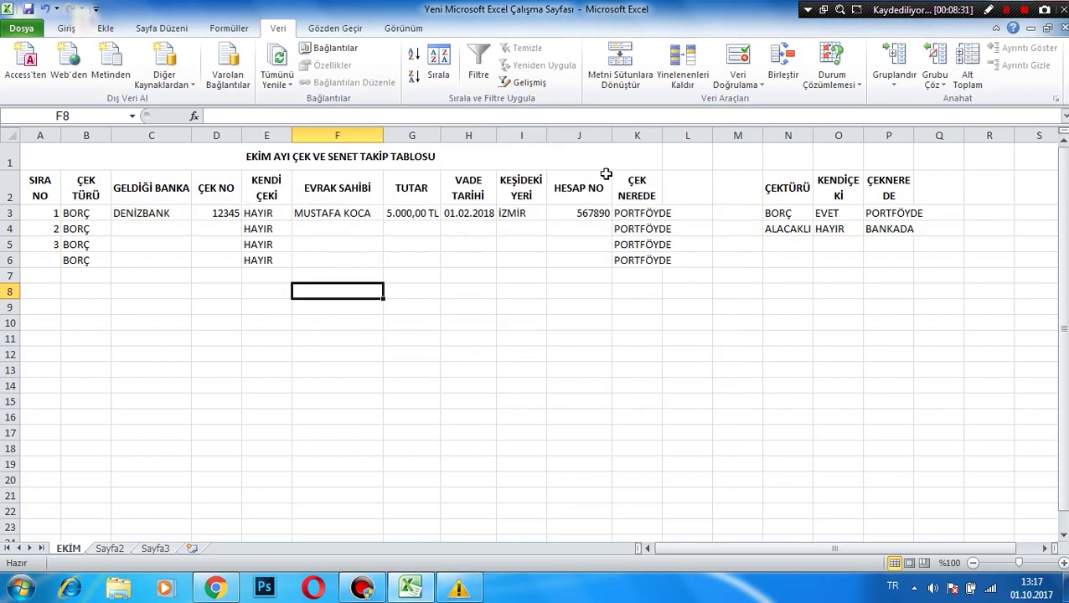
pyautogui.click(479, 198)
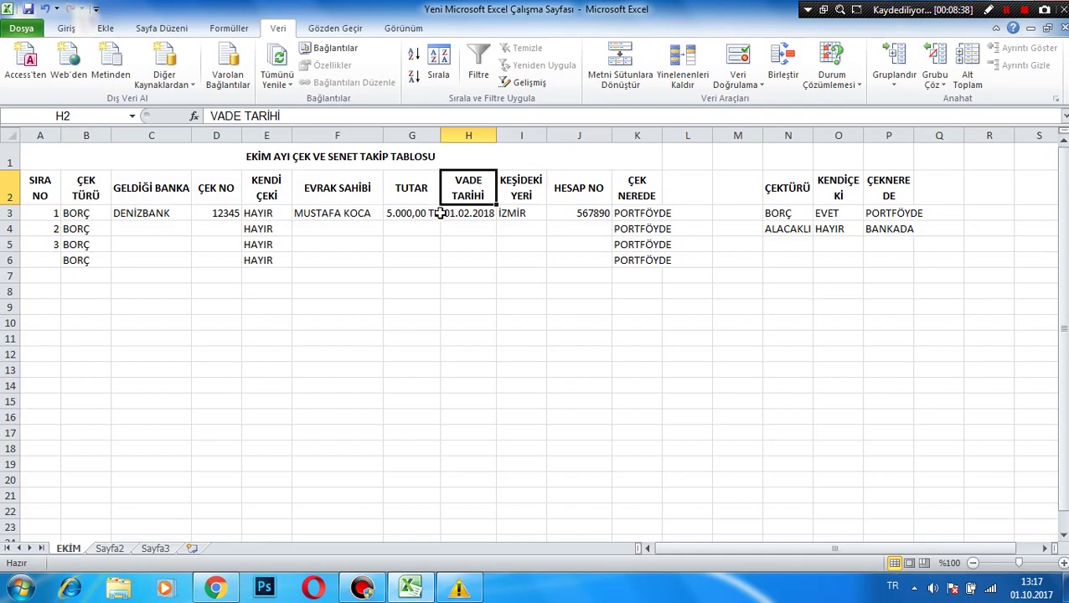
pyautogui.click(474, 258)
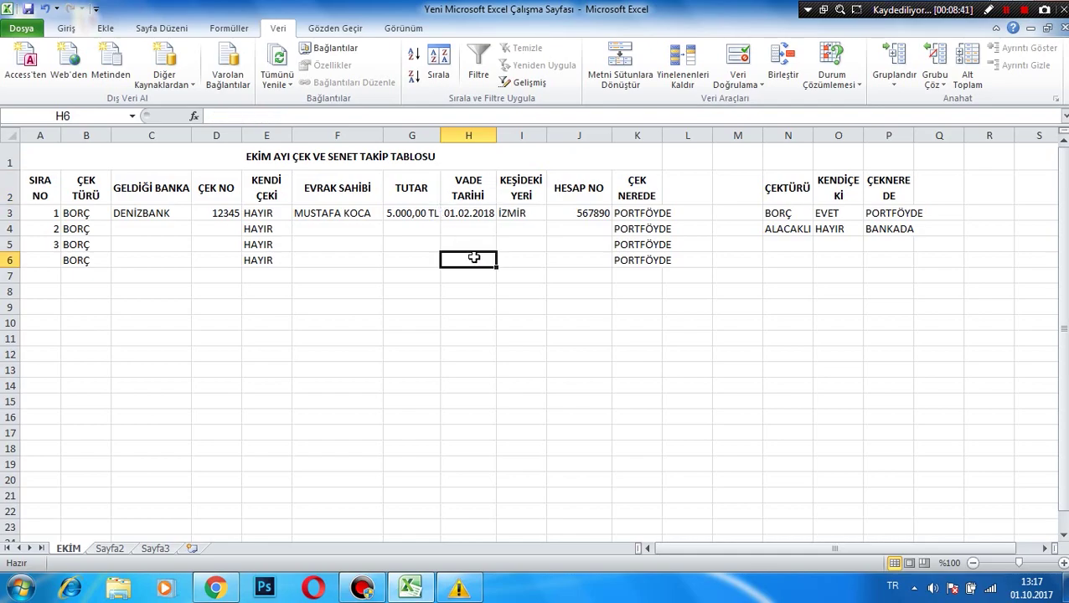